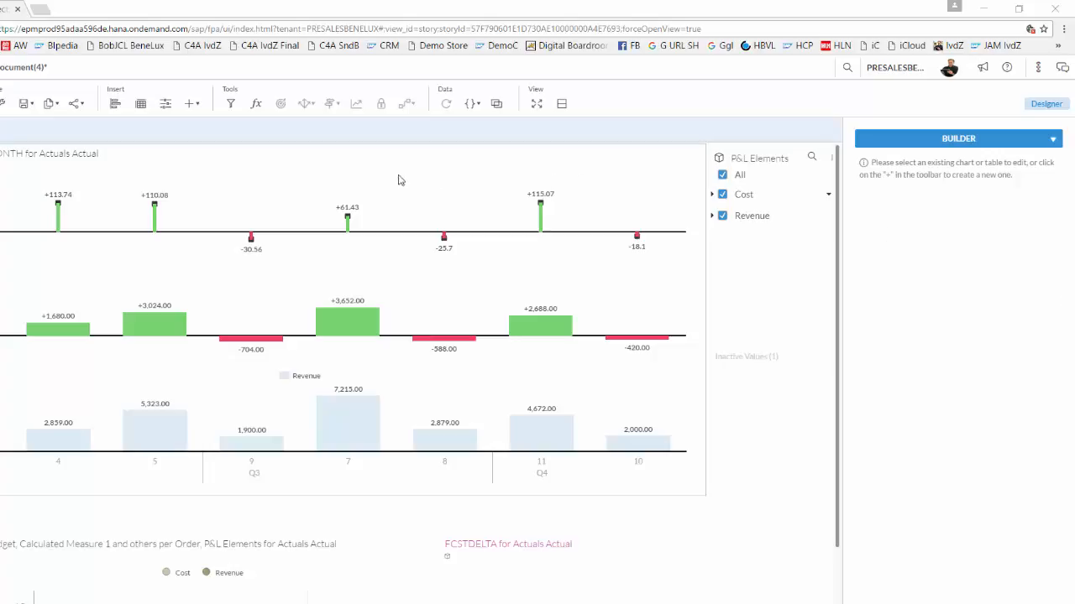
# Review the Budget variance settings of the monthly revenue chart, including its display options.
pyautogui.click(393, 262)
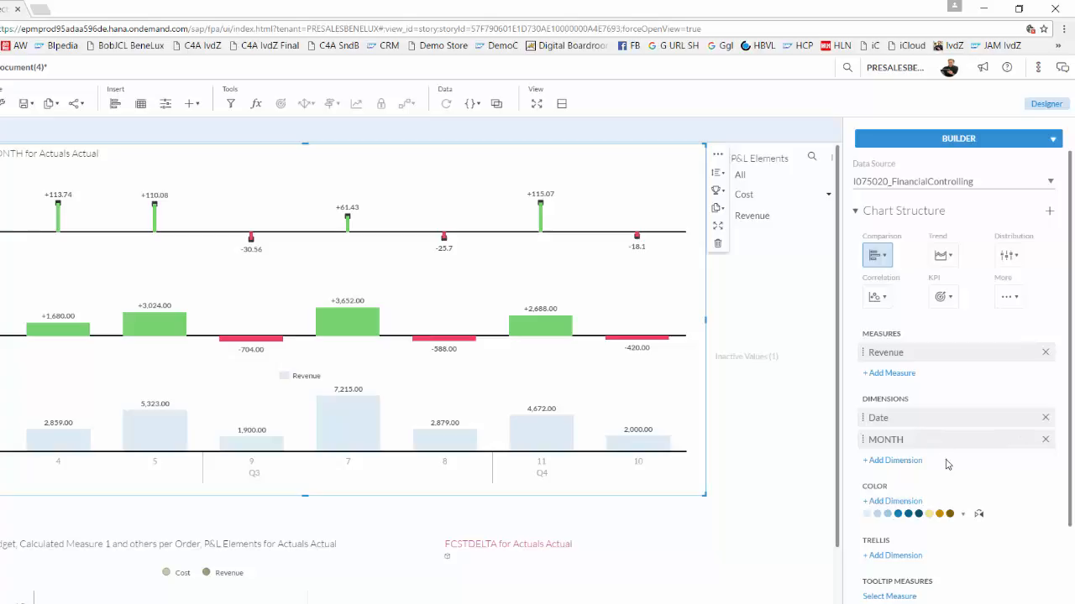
pyautogui.scroll(-3, 956, 481)
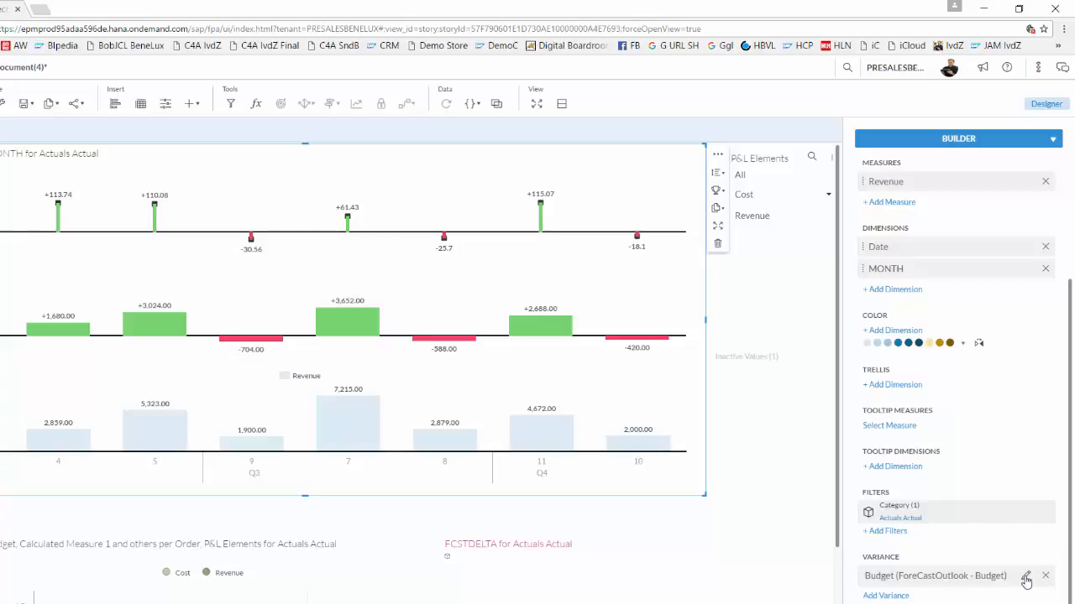
pyautogui.click(1025, 577)
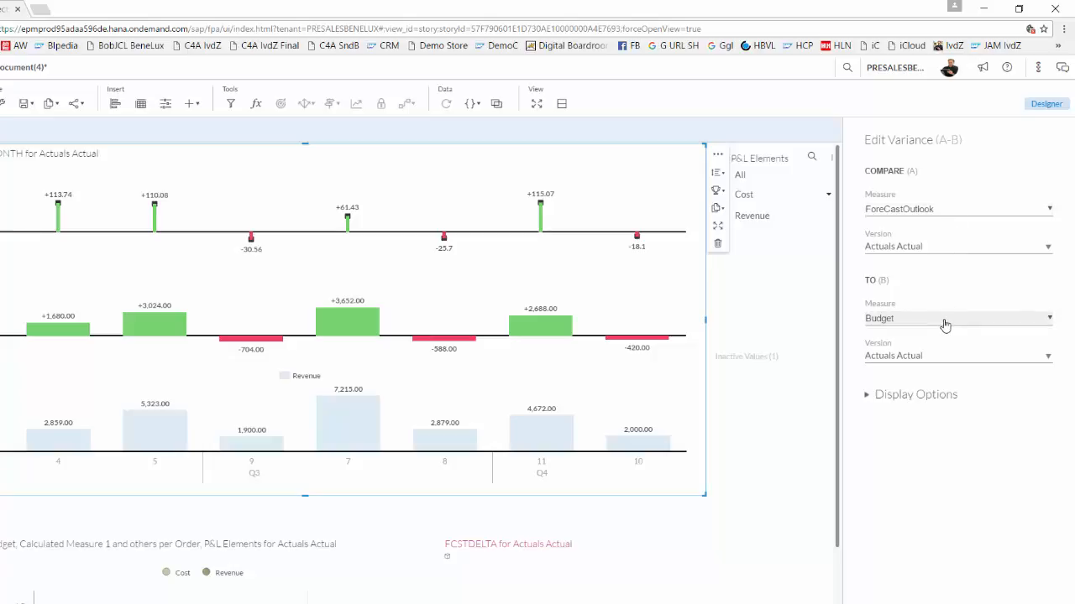
pyautogui.click(868, 400)
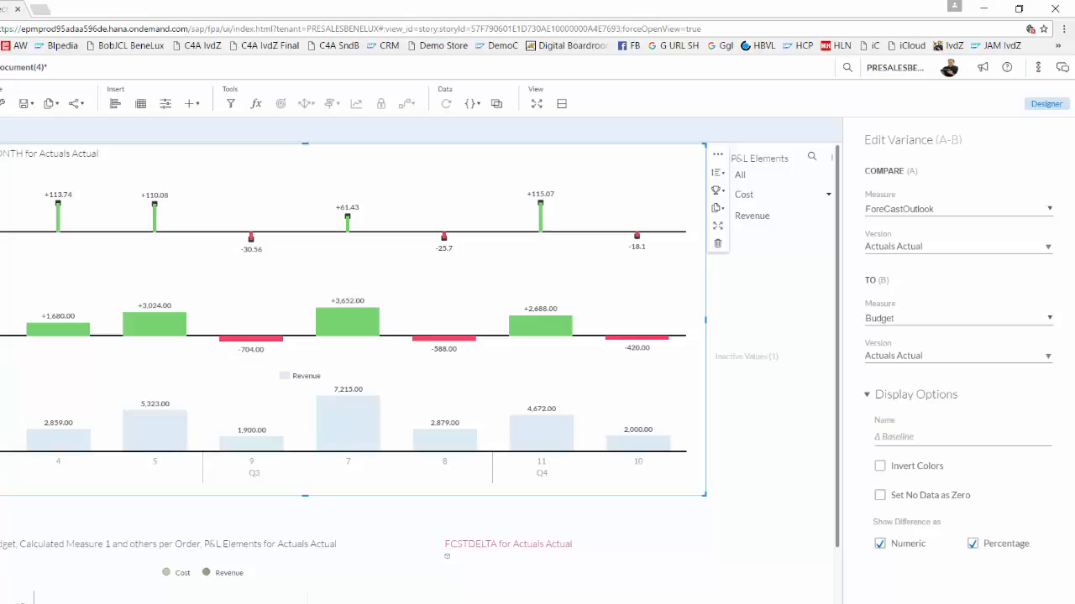
pyautogui.click(881, 598)
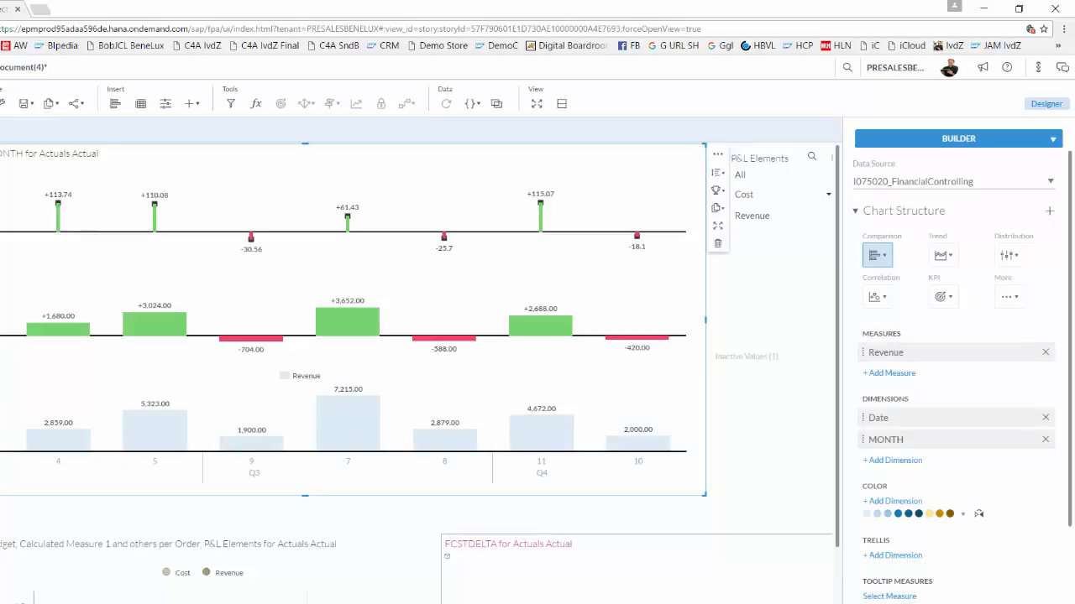
# Add a P&L page filter with All Members selected and place it as an expanded list below the P&L Elements filter.
pyautogui.hscroll(2, 420, 361)
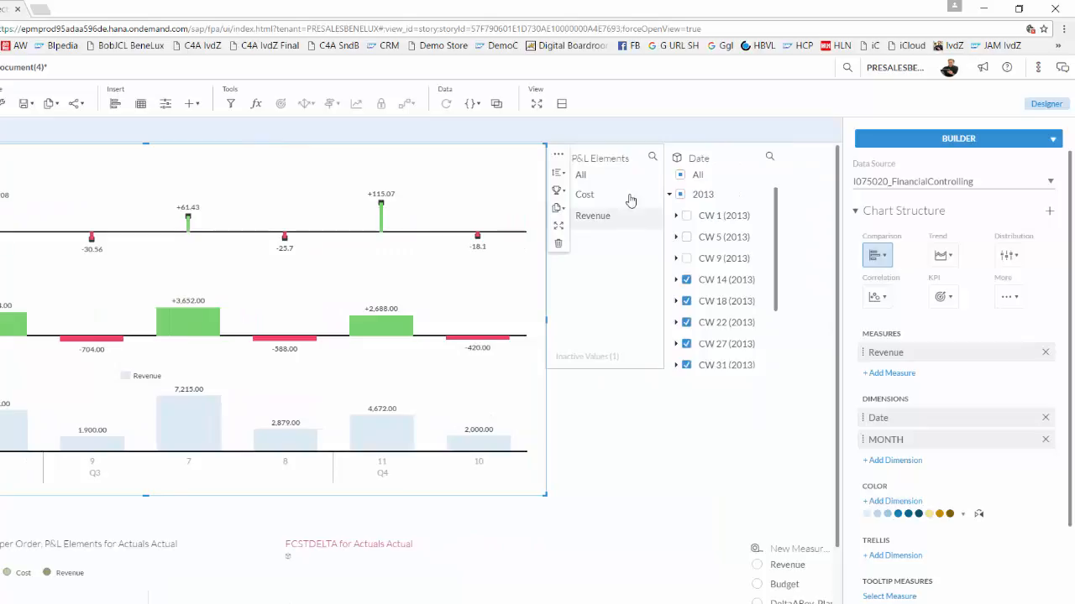
pyautogui.click(634, 168)
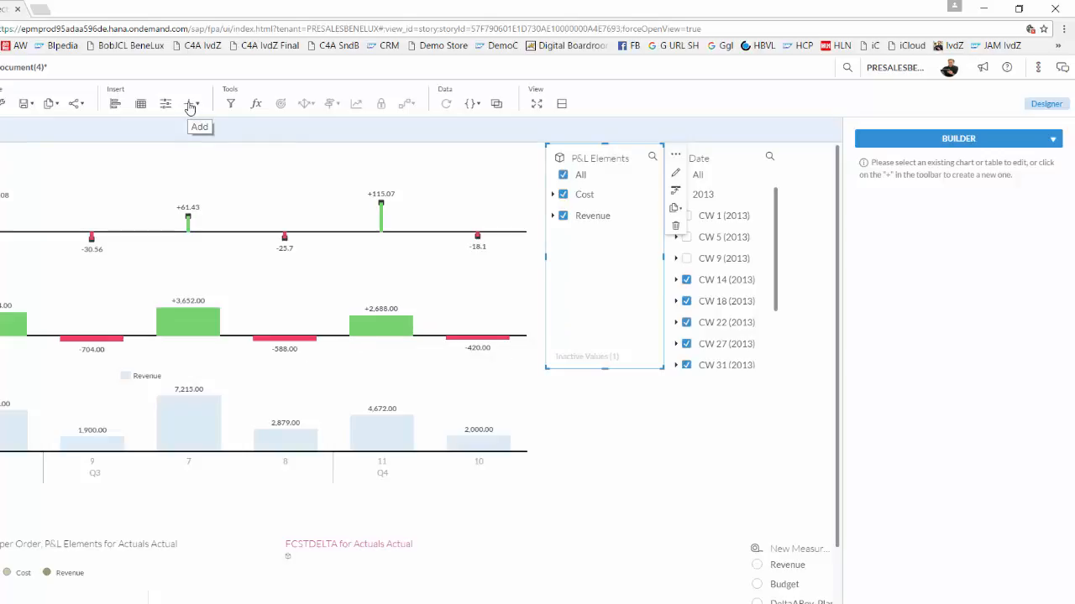
pyautogui.click(643, 495)
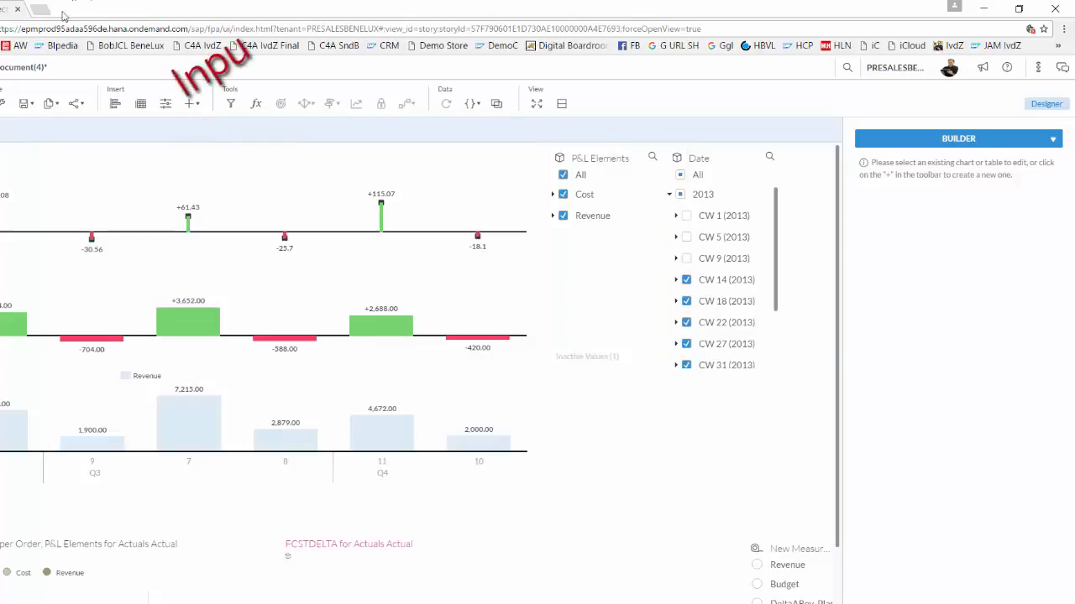
pyautogui.click(167, 107)
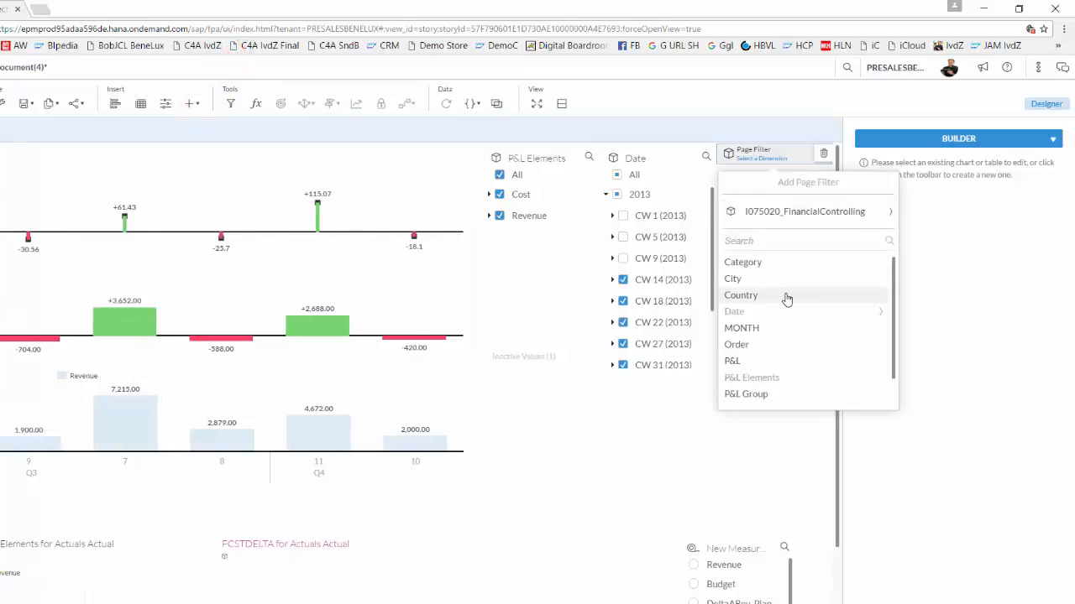
pyautogui.click(781, 364)
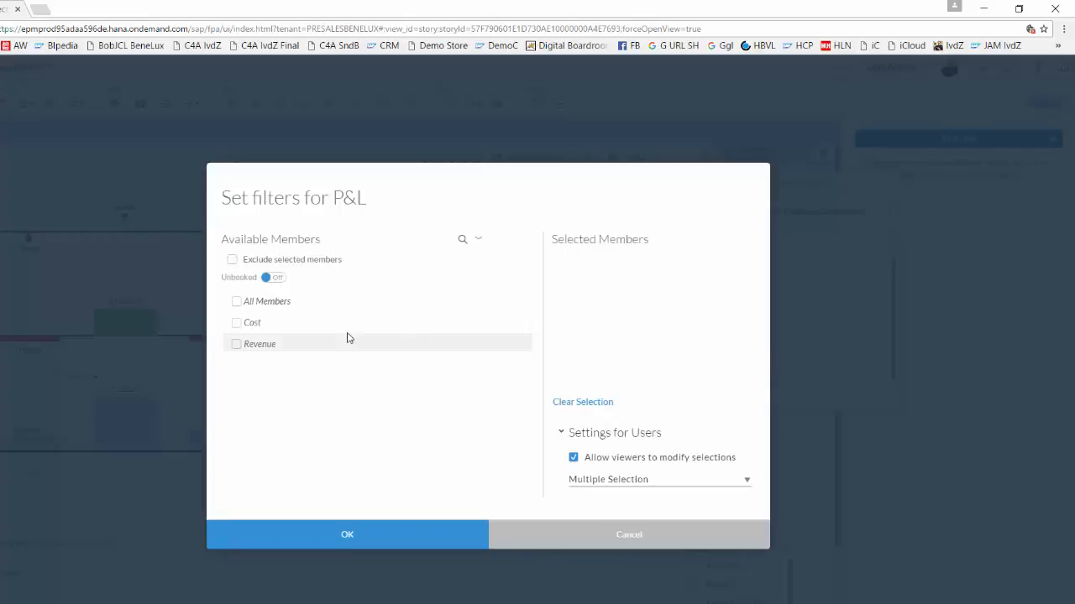
pyautogui.click(235, 306)
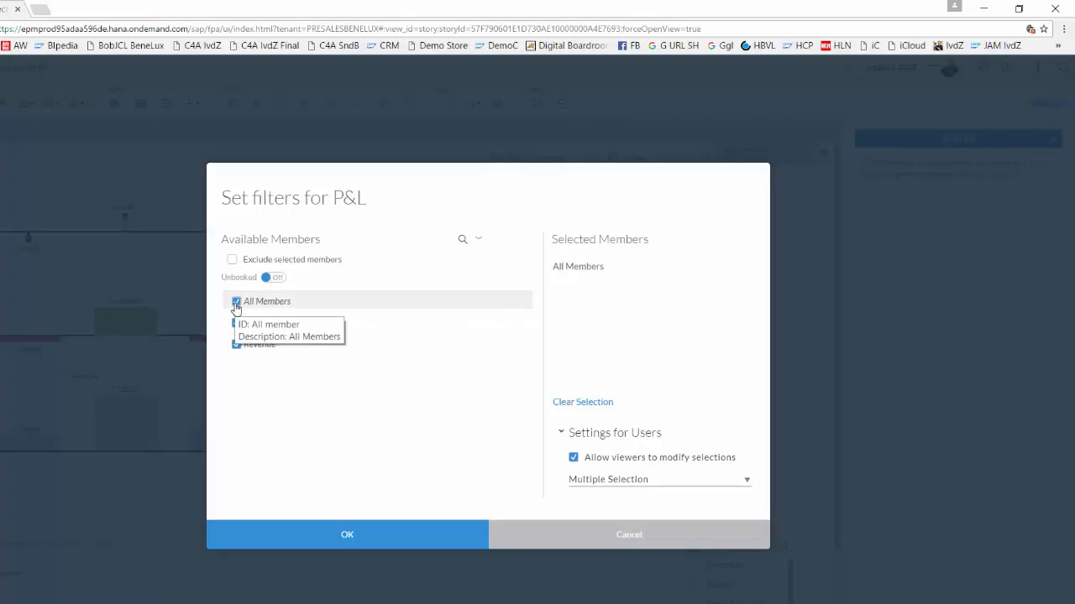
pyautogui.click(386, 534)
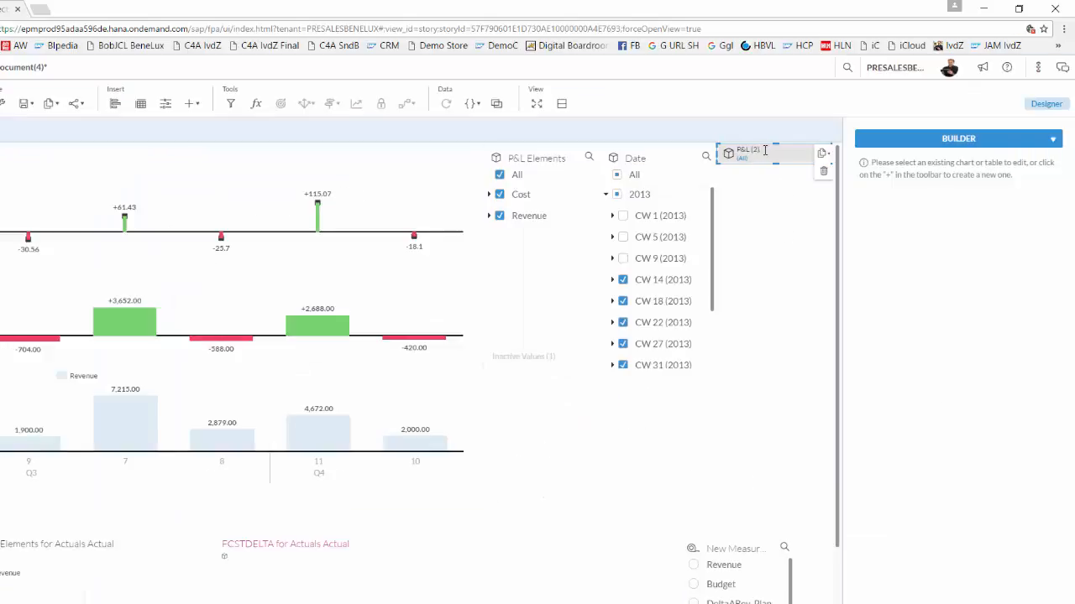
pyautogui.moveTo(770, 146); pyautogui.dragTo(541, 458)
pyautogui.click(548, 485)
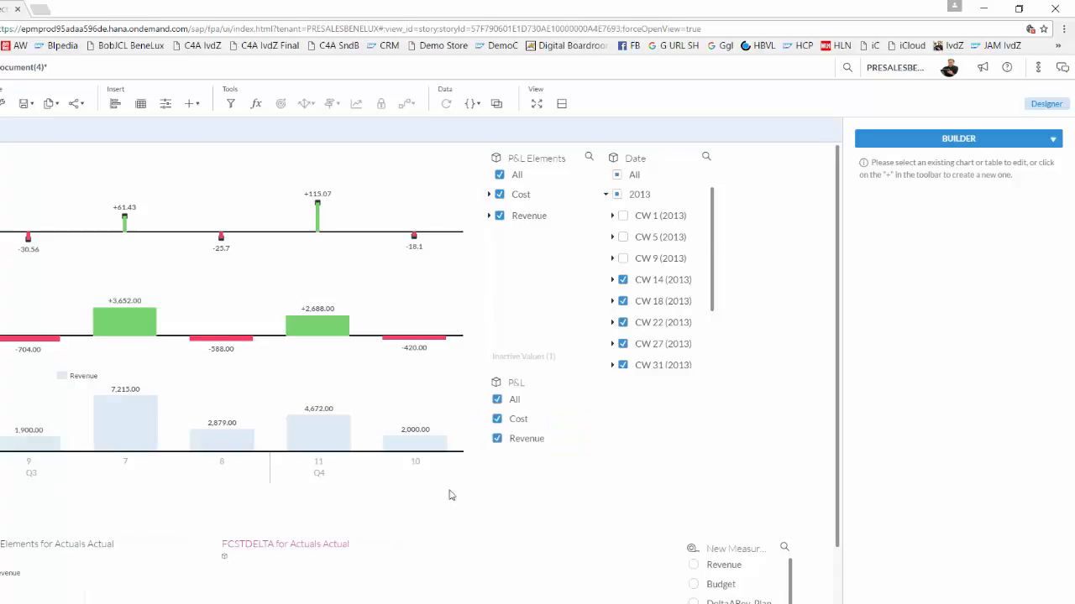
# Exclude CW 22 (2013) and CW 27 (2013) in the Date filter.
pyautogui.moveTo(638, 603); pyautogui.dragTo(579, 603)
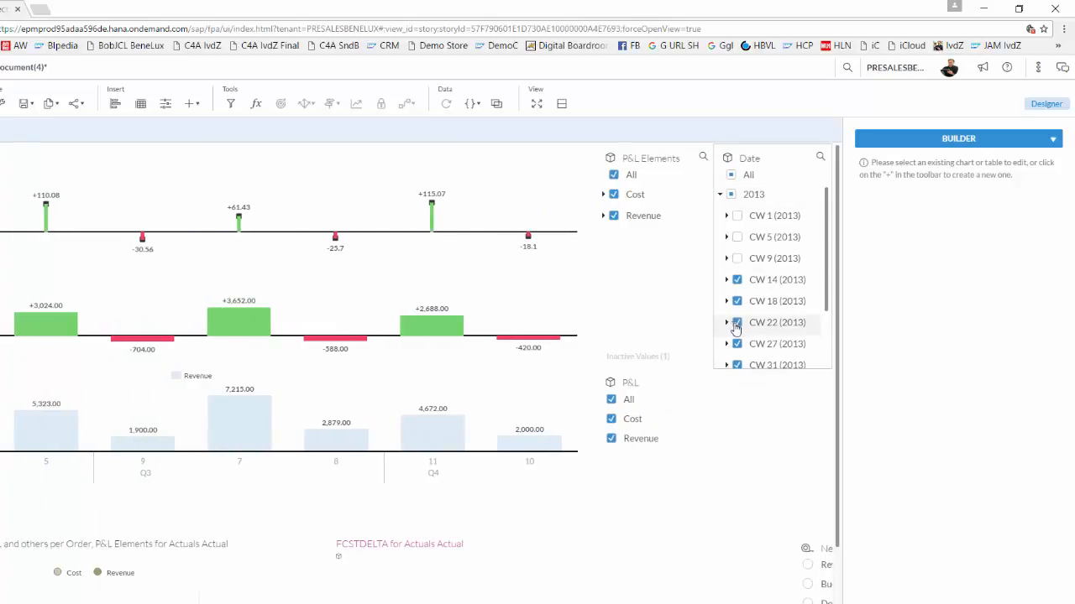
pyautogui.click(737, 324)
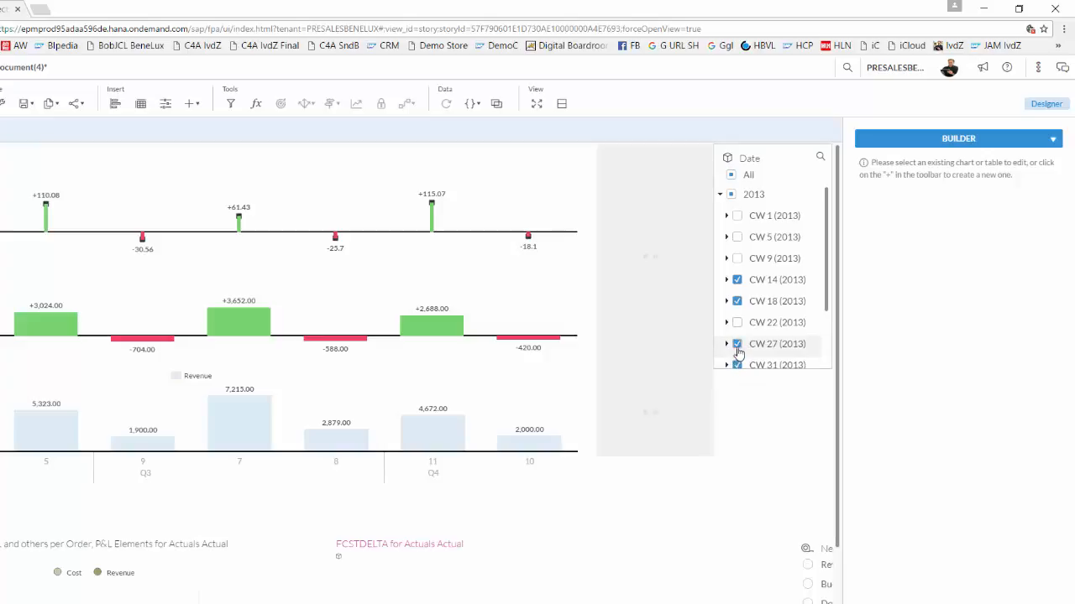
pyautogui.click(737, 346)
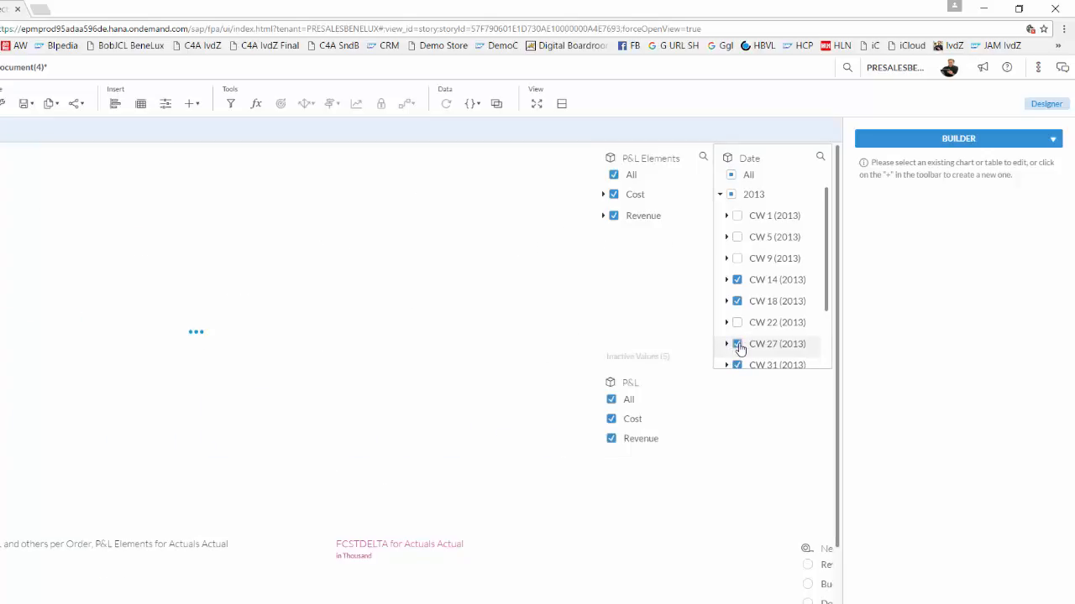
pyautogui.click(737, 345)
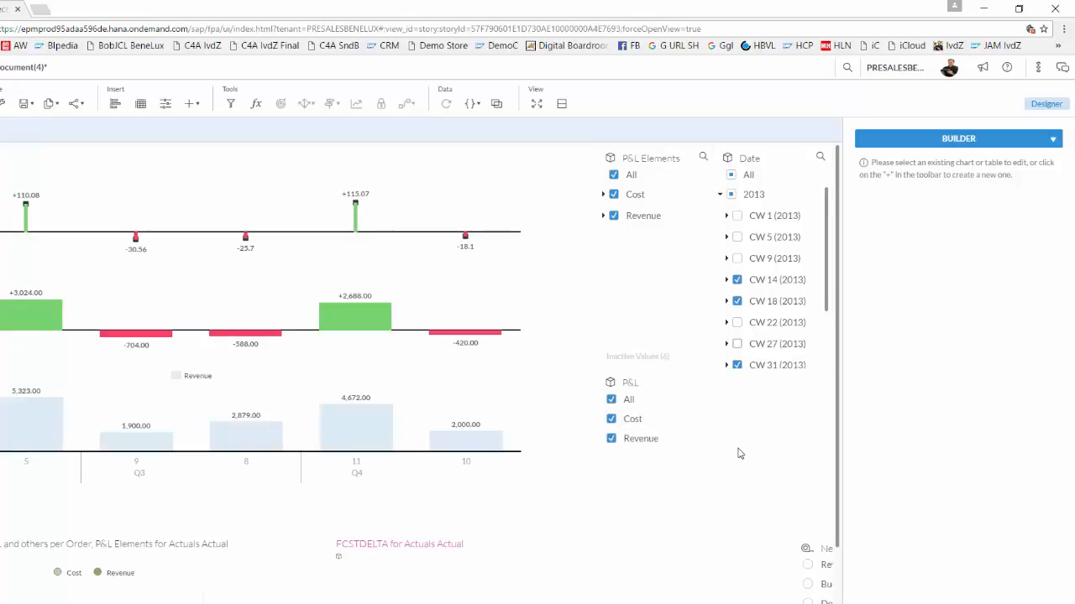
# Limit the P&L filter to Cost only, and switch it to Revenue only.
pyautogui.click(613, 440)
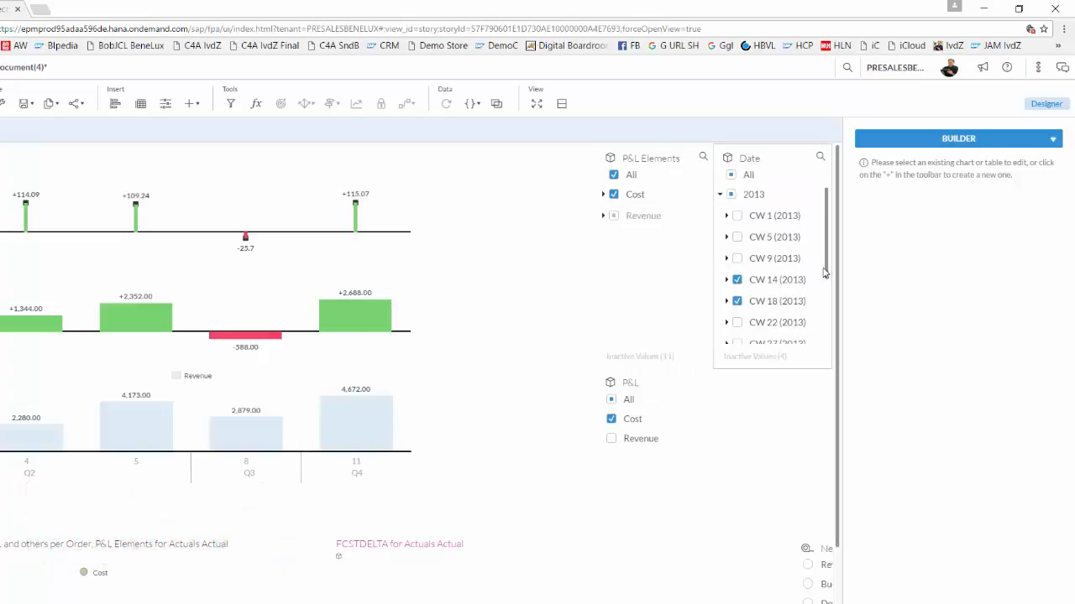
pyautogui.moveTo(825, 273); pyautogui.dragTo(828, 324)
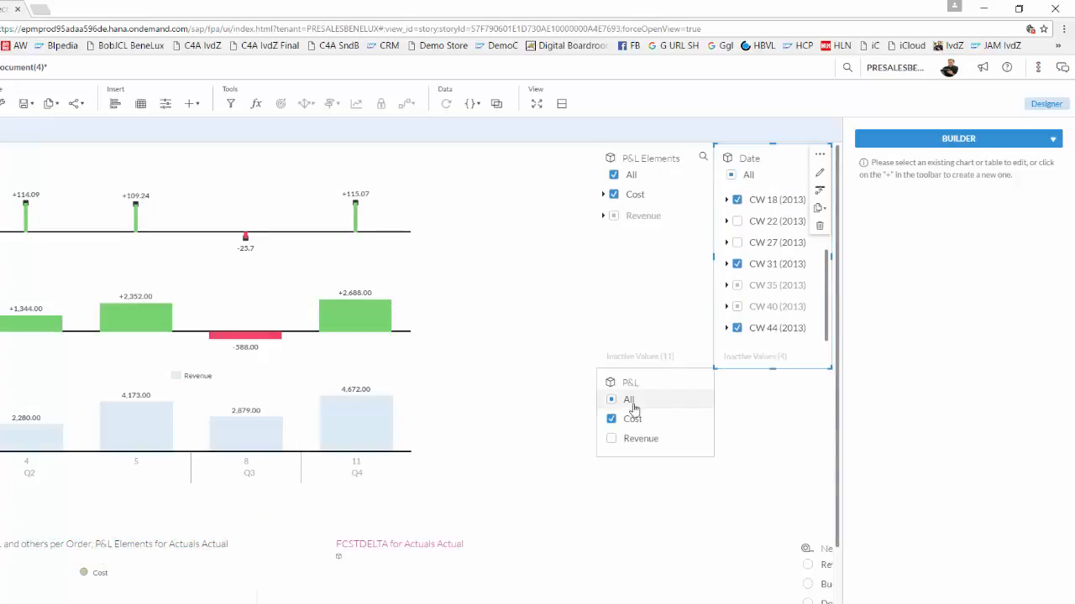
pyautogui.click(613, 439)
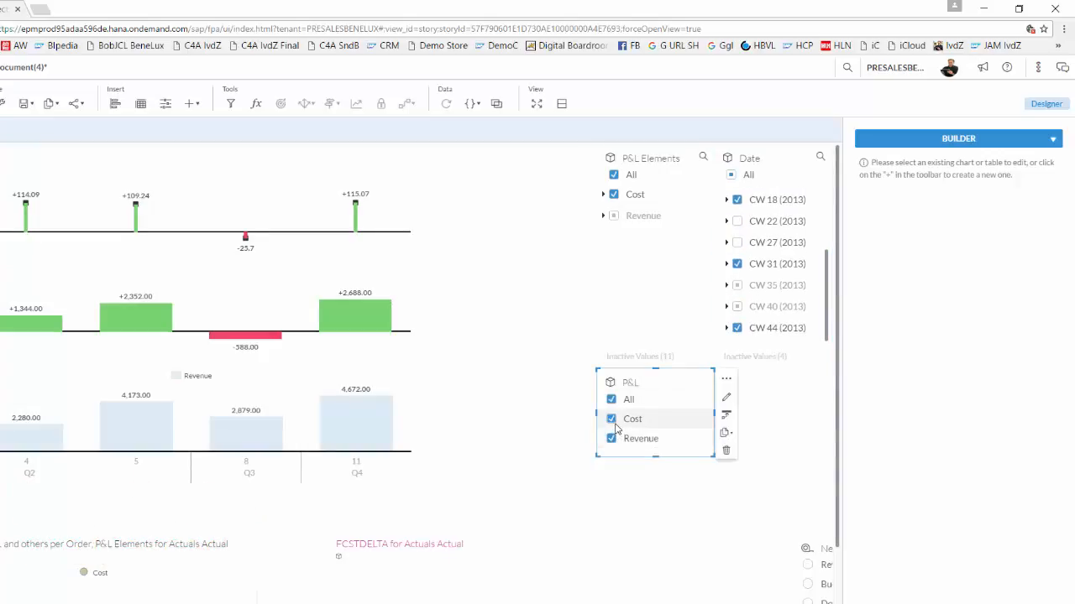
pyautogui.click(616, 426)
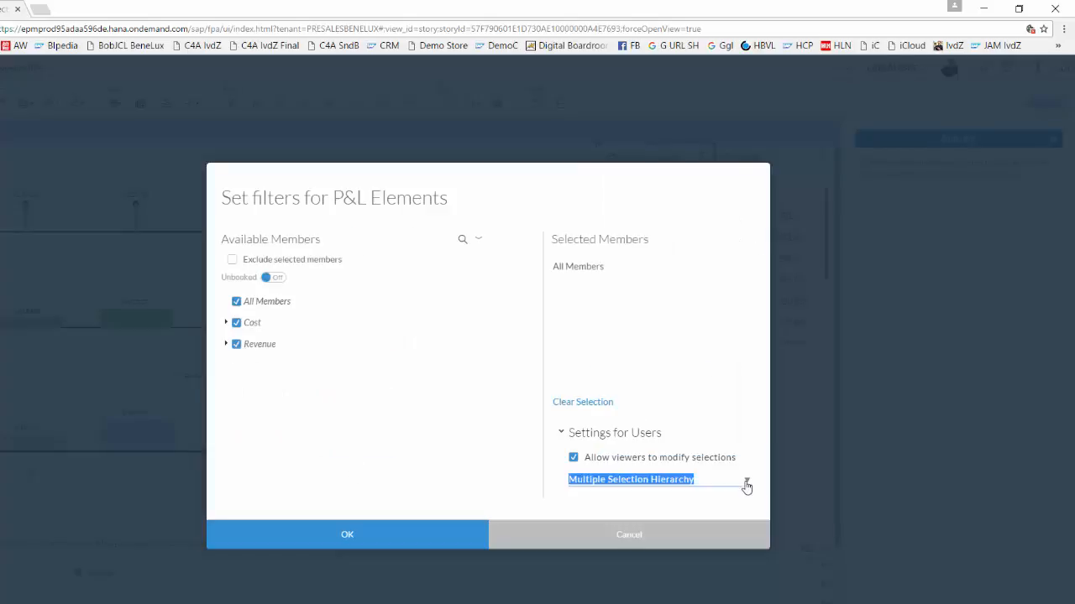
# Change the P&L Elements filter's user selection mode to Multiple Selection and apply it.
pyautogui.click(709, 247)
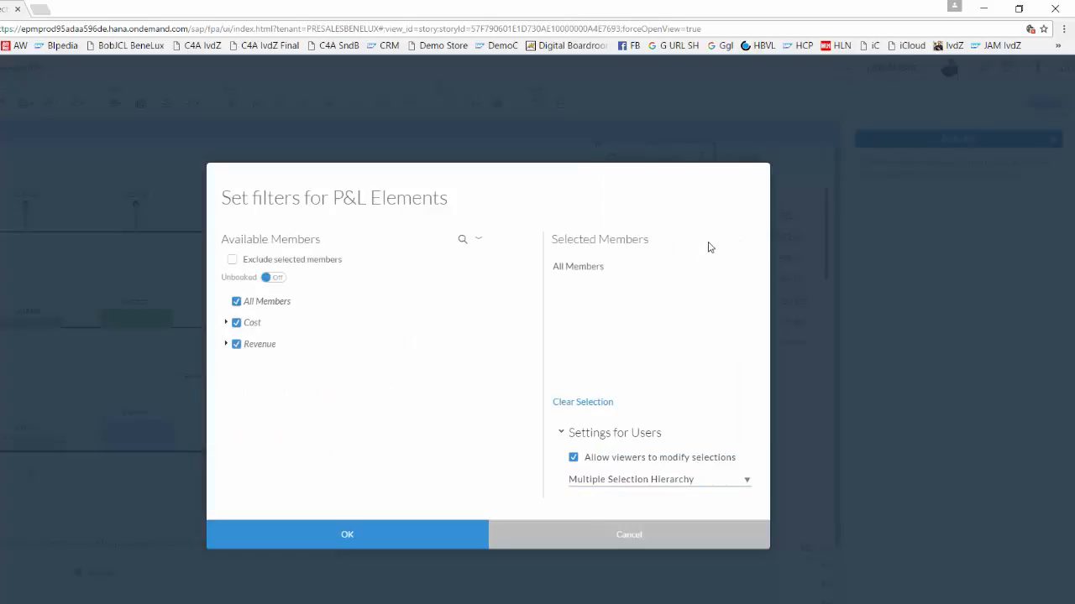
pyautogui.click(748, 483)
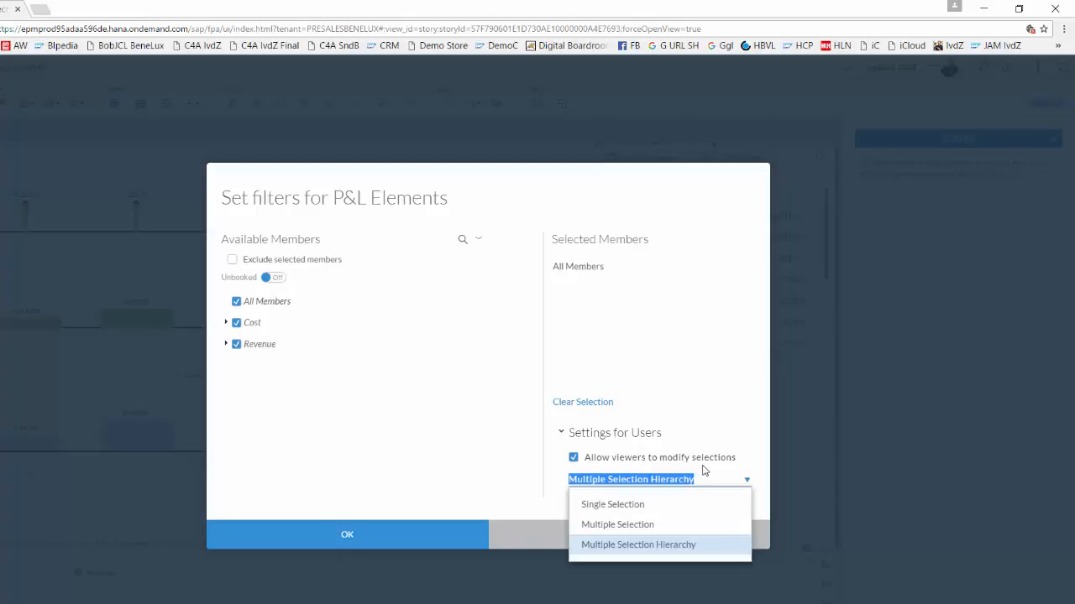
pyautogui.click(650, 527)
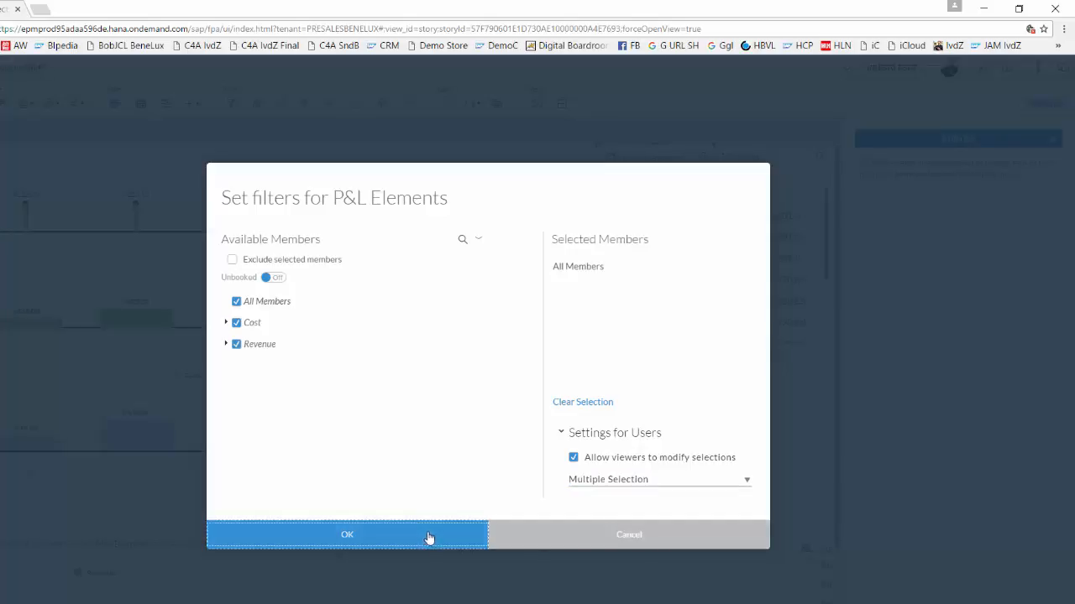
pyautogui.click(427, 537)
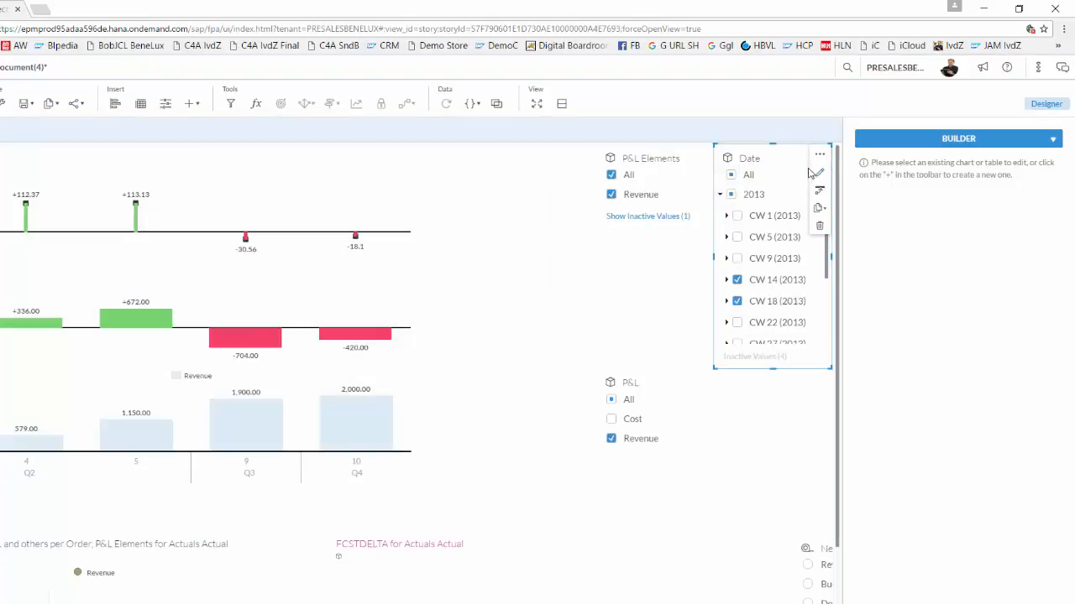
# Change the Date filter's user selection mode to Multiple Selection and apply it.
pyautogui.click(821, 176)
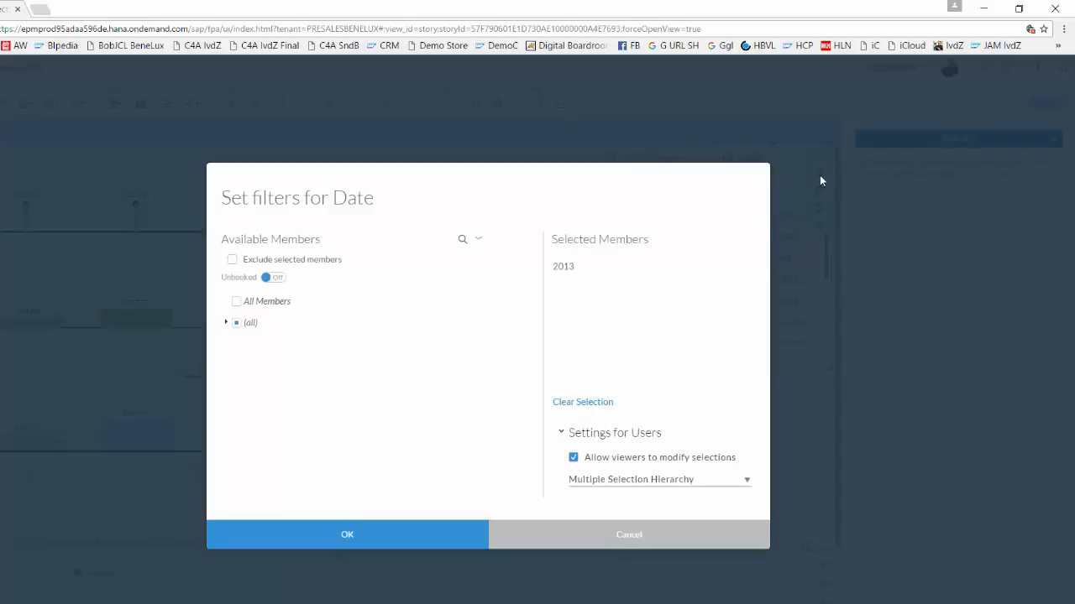
pyautogui.click(747, 483)
pyautogui.click(640, 526)
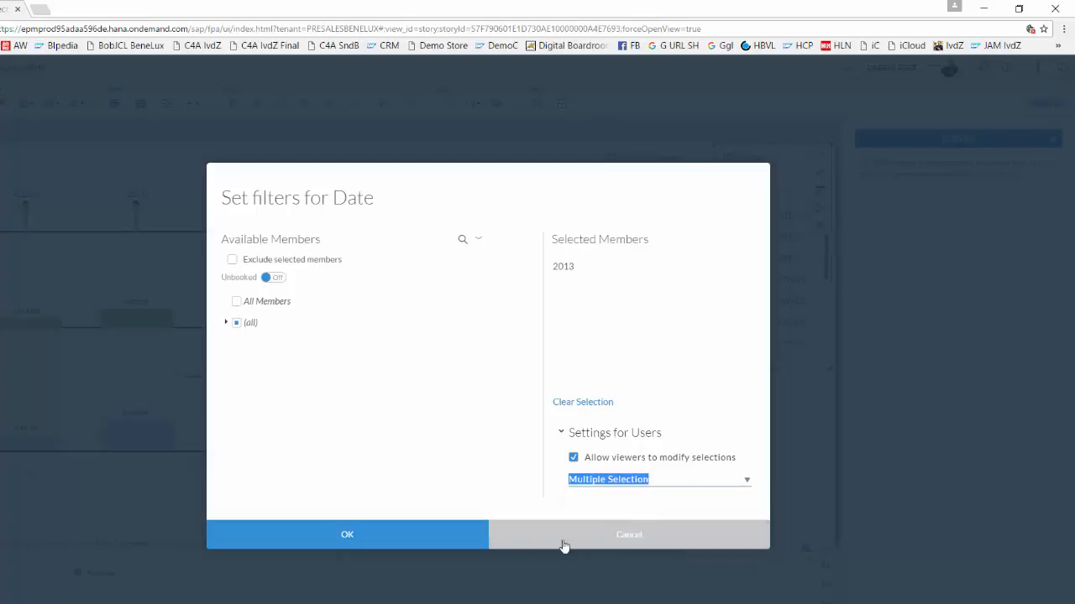
pyautogui.click(472, 544)
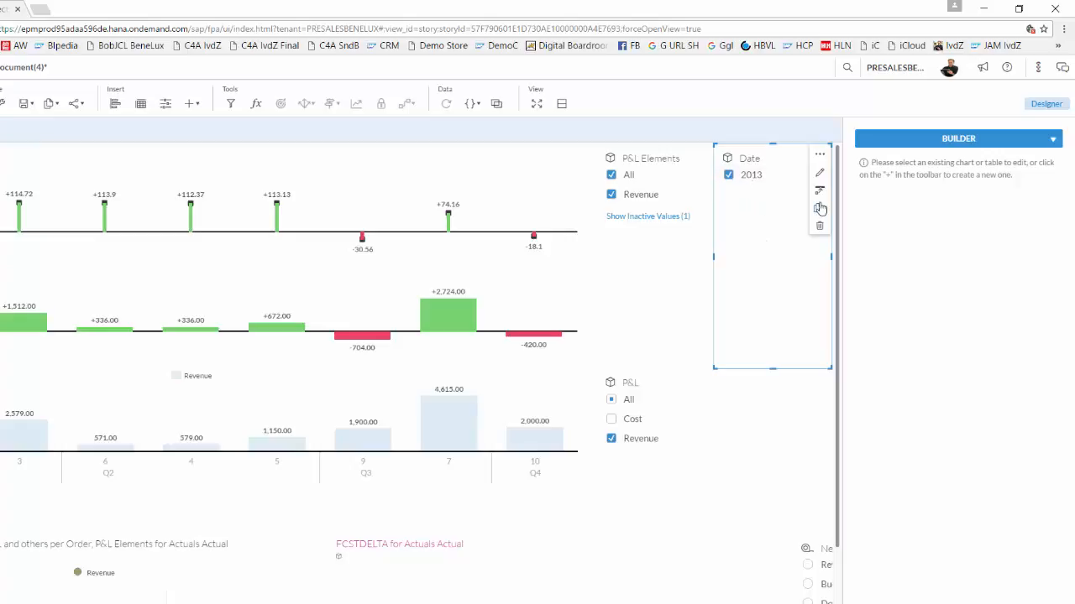
# Set the Date filter's user selection mode to Multiple Selection Hierarchy and expand the year 2013.
pyautogui.click(820, 176)
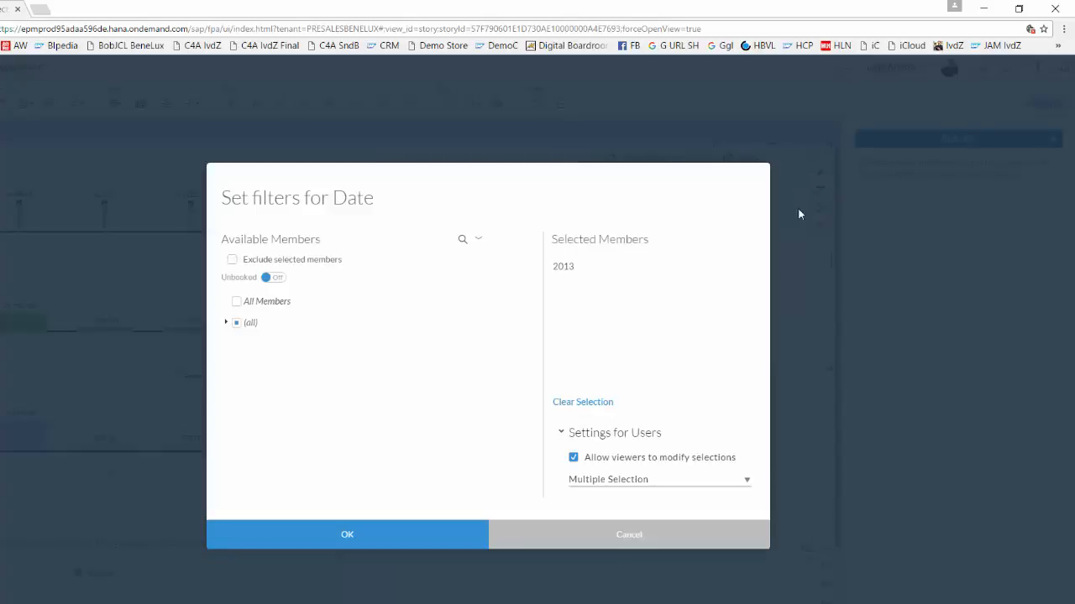
pyautogui.click(746, 482)
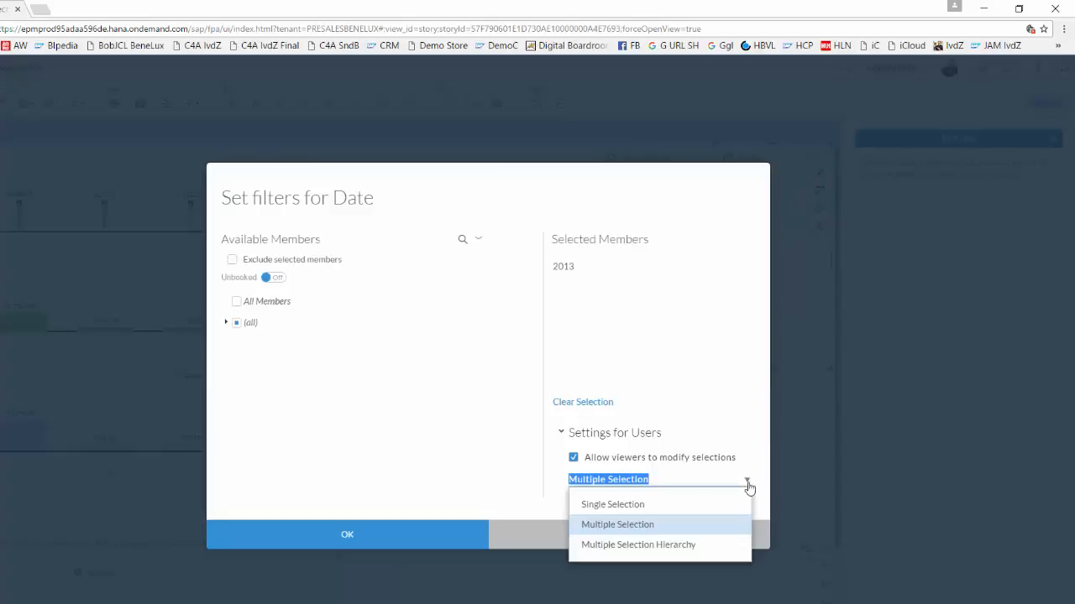
pyautogui.click(683, 547)
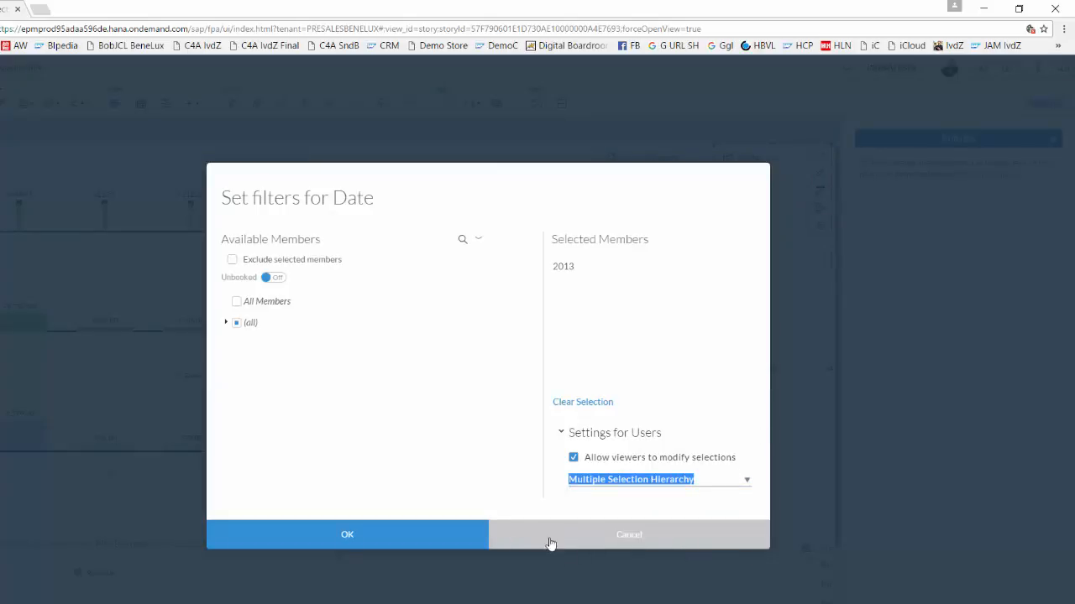
pyautogui.click(433, 542)
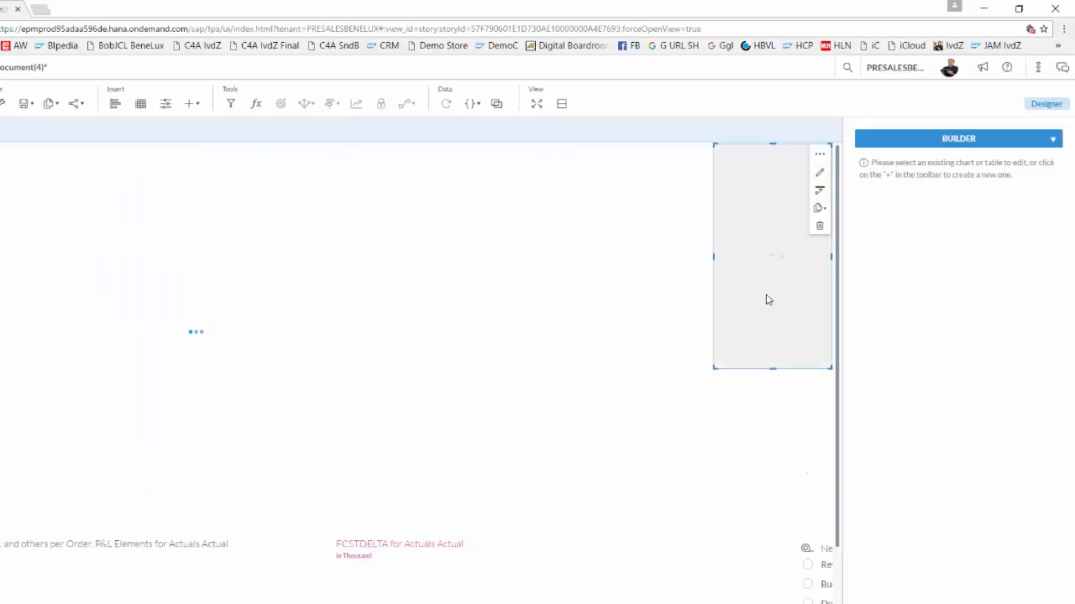
pyautogui.click(719, 196)
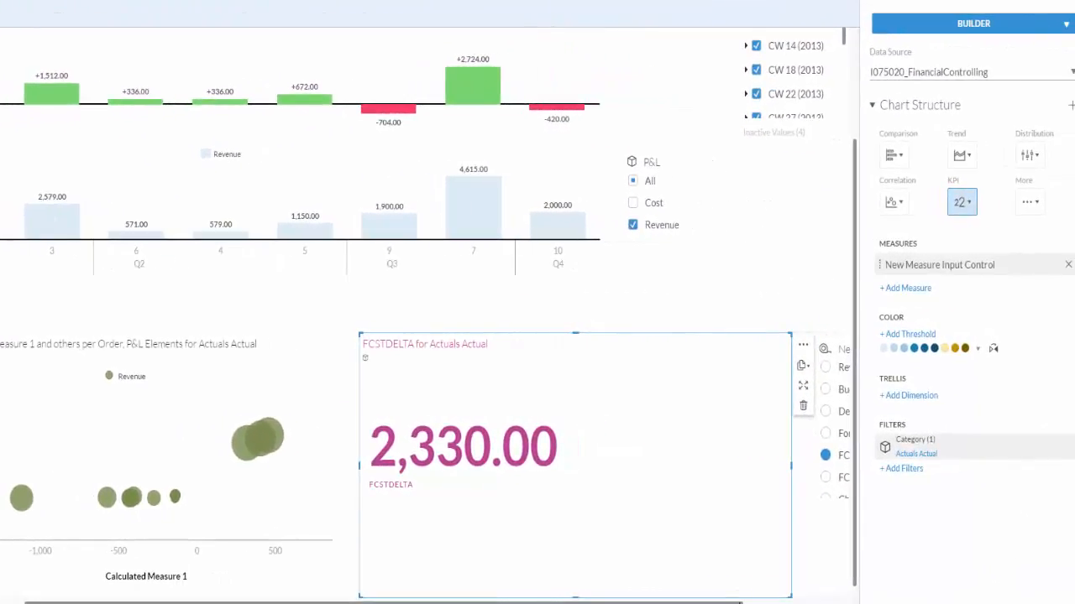
# Review the KPI chart types and measure settings of the FCSTDELTA numeric point chart beside its measure input control.
pyautogui.moveTo(740, 603); pyautogui.dragTo(830, 601)
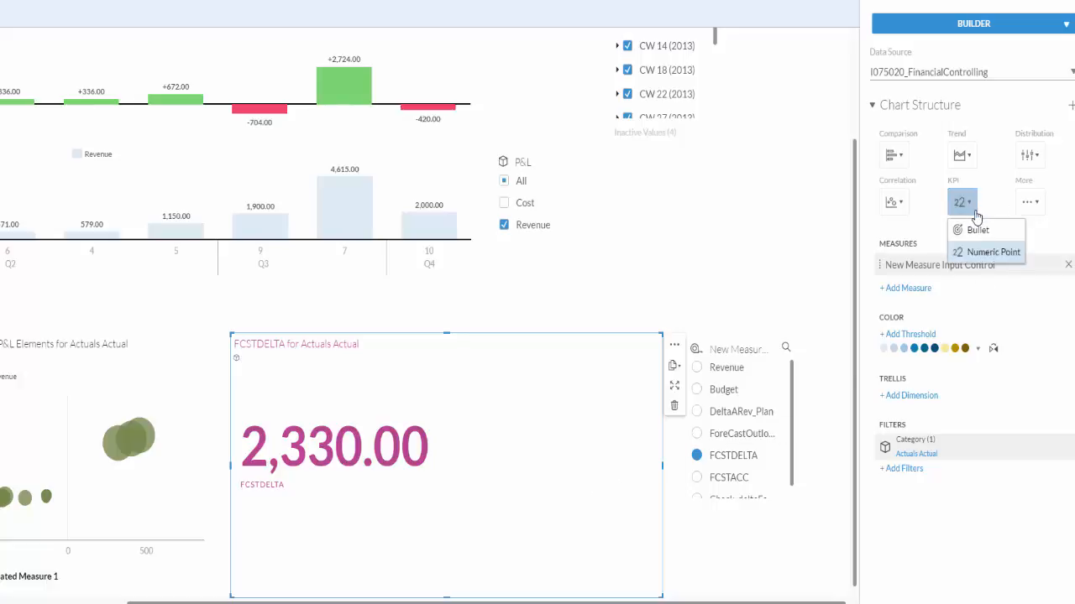
pyautogui.click(1039, 367)
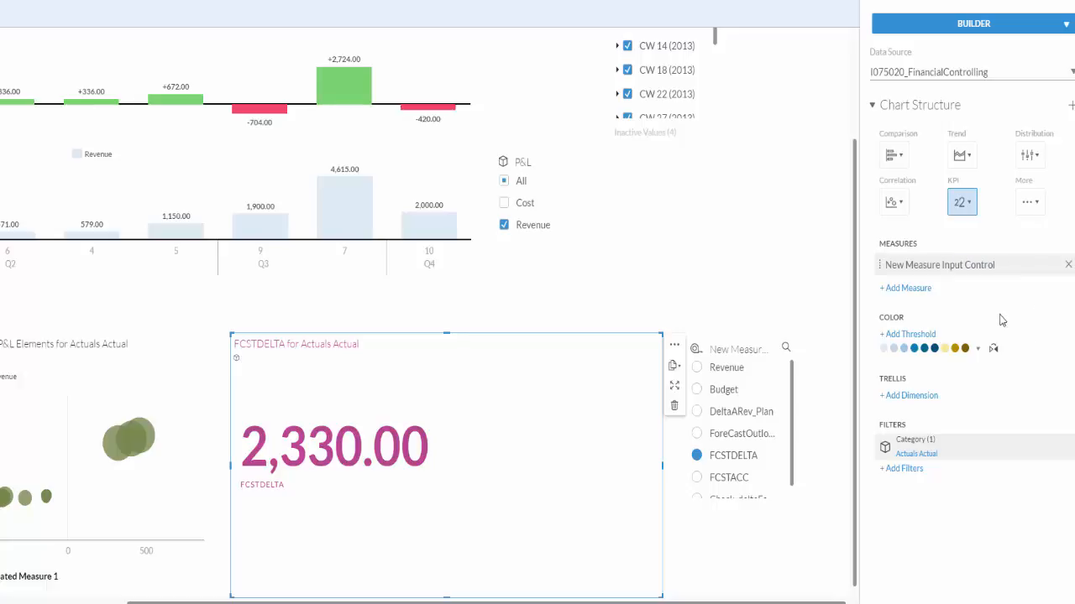
# Create a measure input control for the numeric point chart with Order Backlog, Check_deltaFc and DeltaARev_Plan, and place it beside the chart.
pyautogui.click(913, 293)
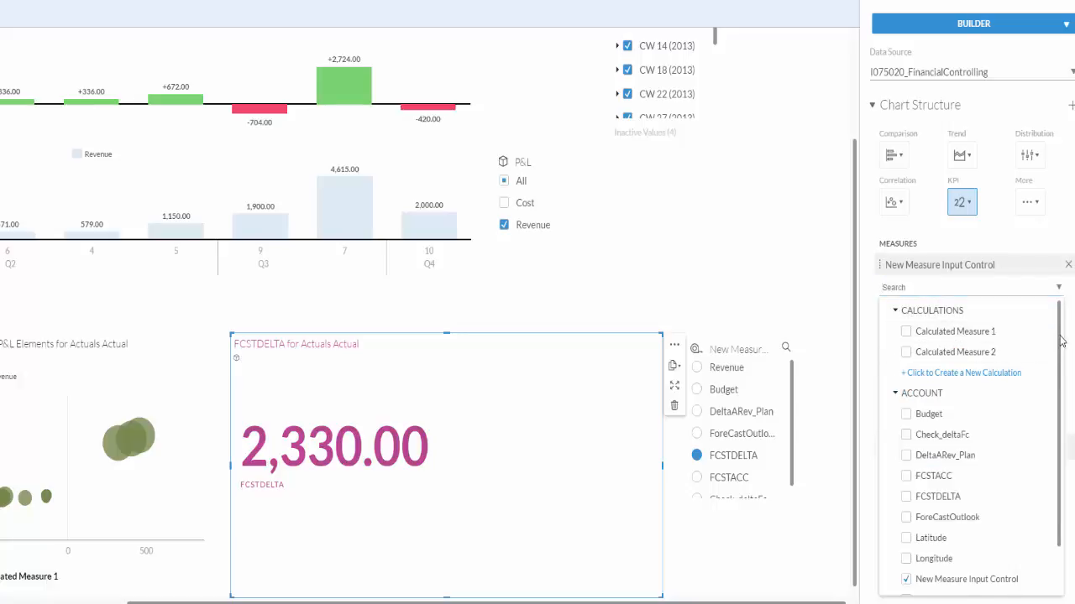
pyautogui.scroll(-1, 1060, 344)
pyautogui.scroll(1, 1060, 353)
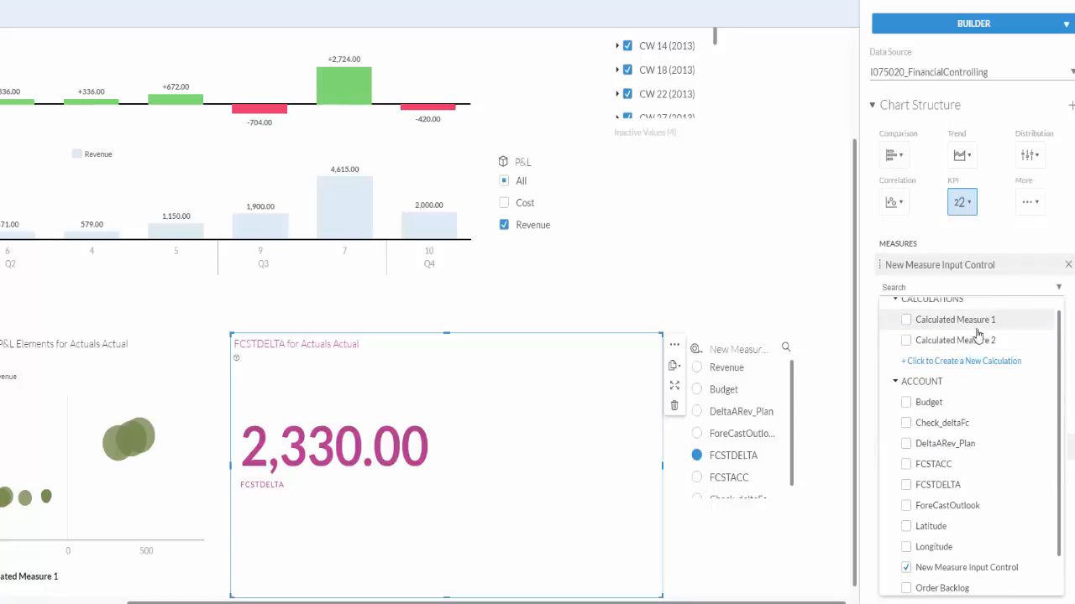
pyautogui.scroll(-1, 1063, 361)
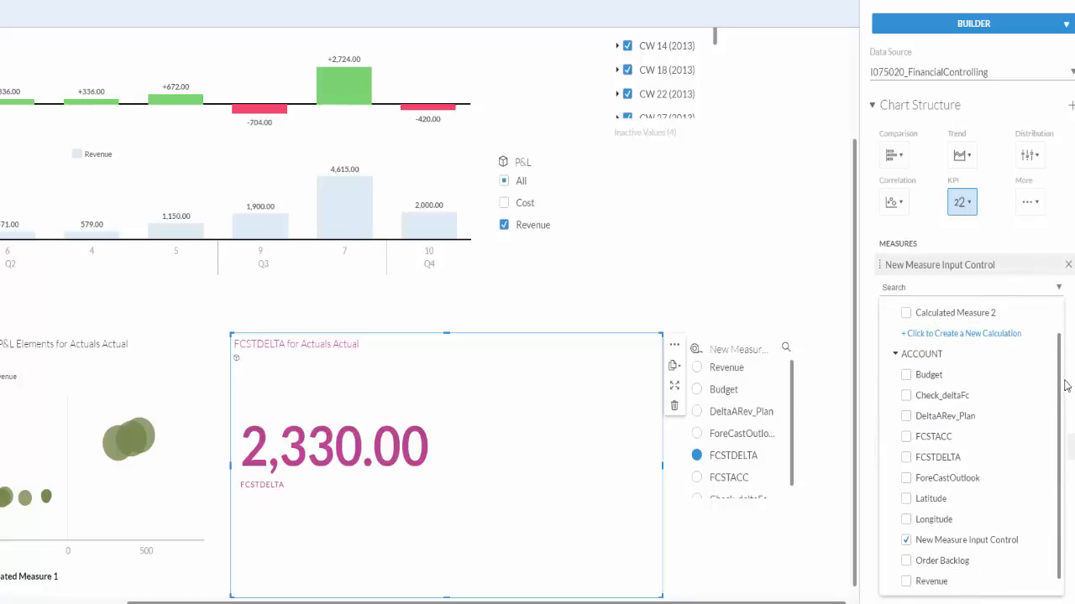
pyautogui.scroll(-1, 1062, 441)
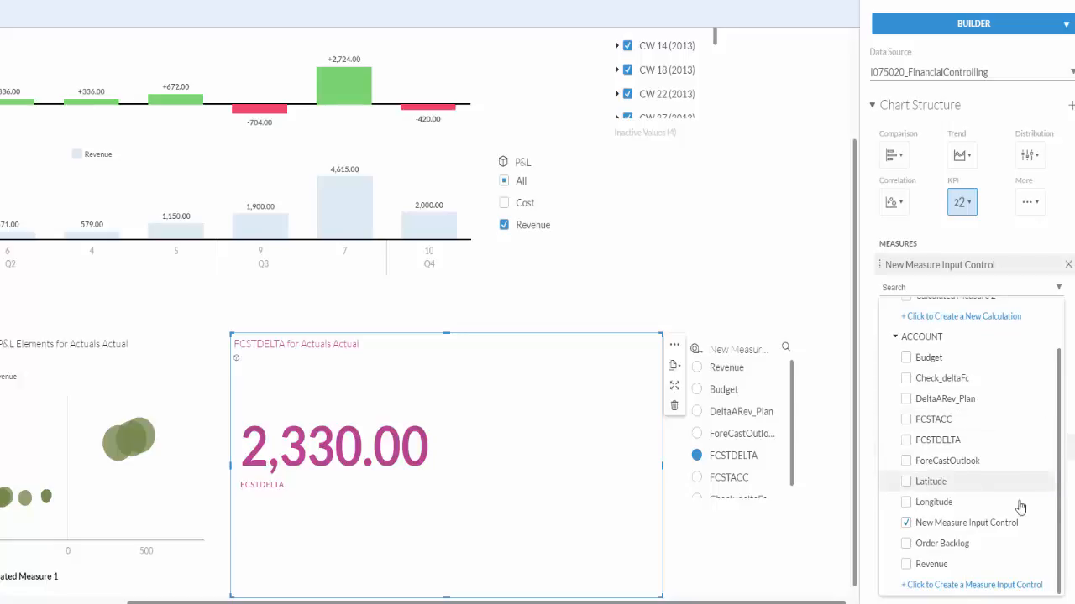
pyautogui.click(939, 586)
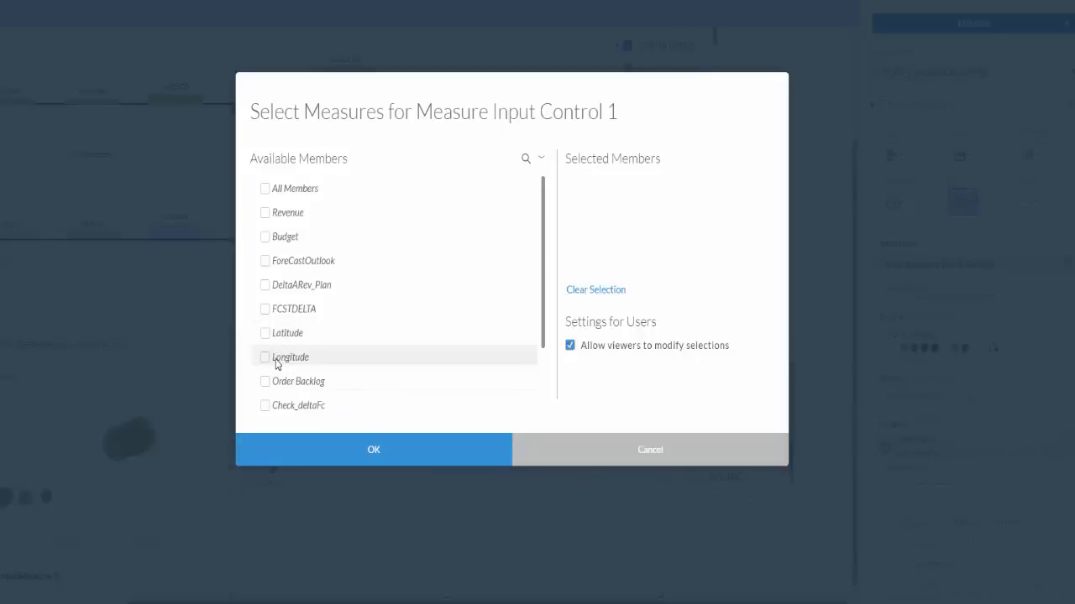
pyautogui.click(265, 383)
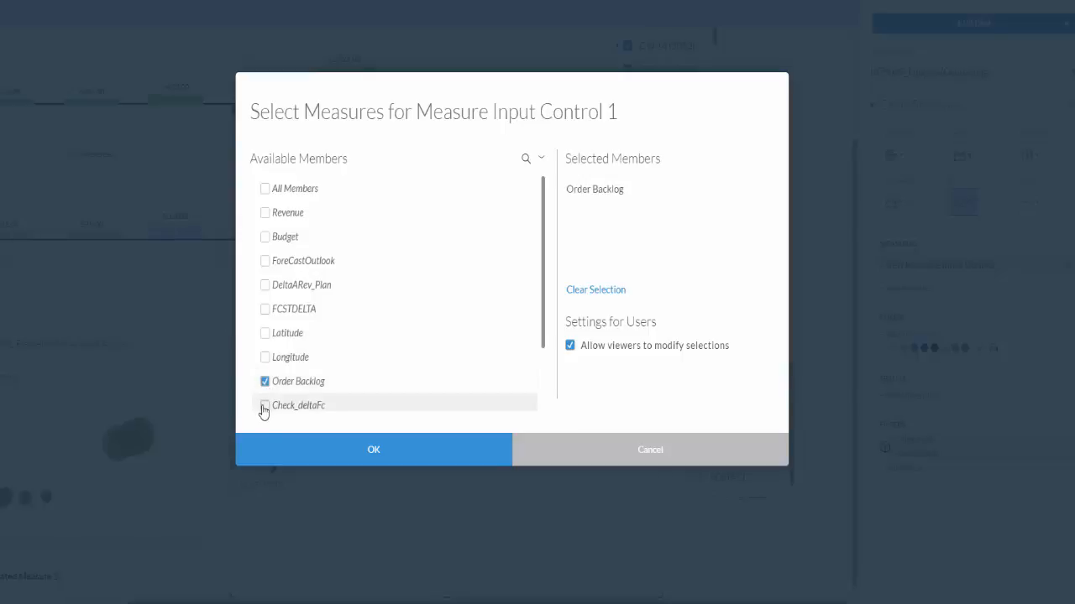
pyautogui.click(264, 407)
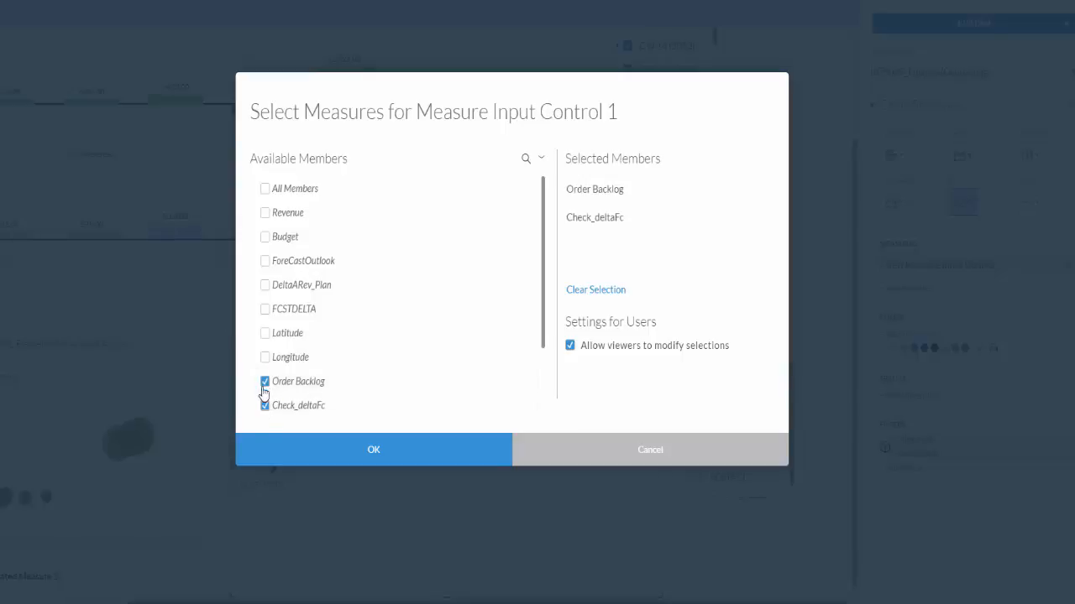
pyautogui.click(265, 287)
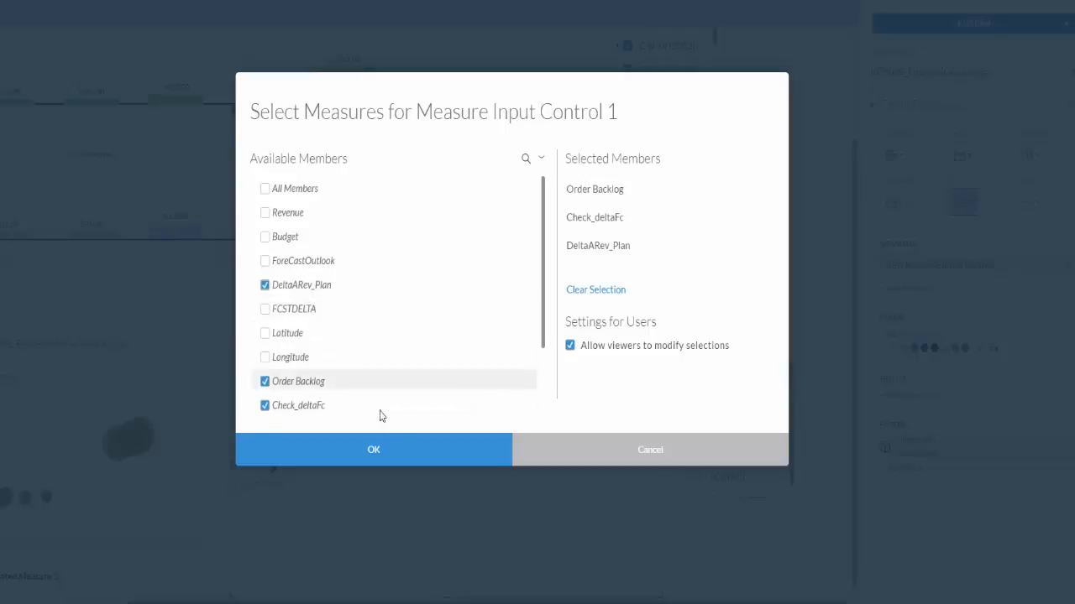
pyautogui.click(414, 452)
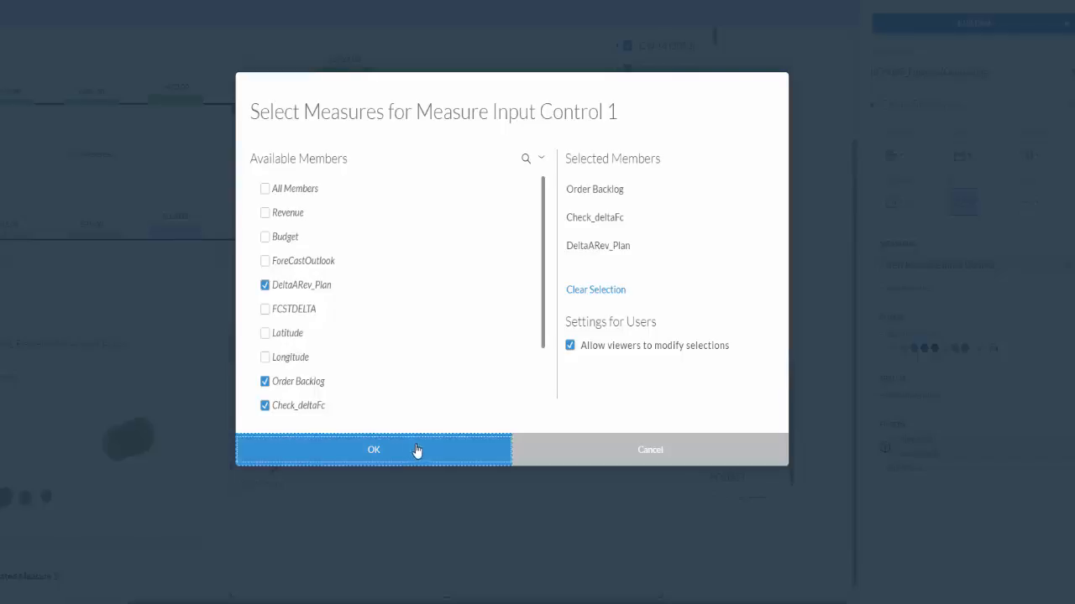
pyautogui.moveTo(717, 180); pyautogui.dragTo(722, 339)
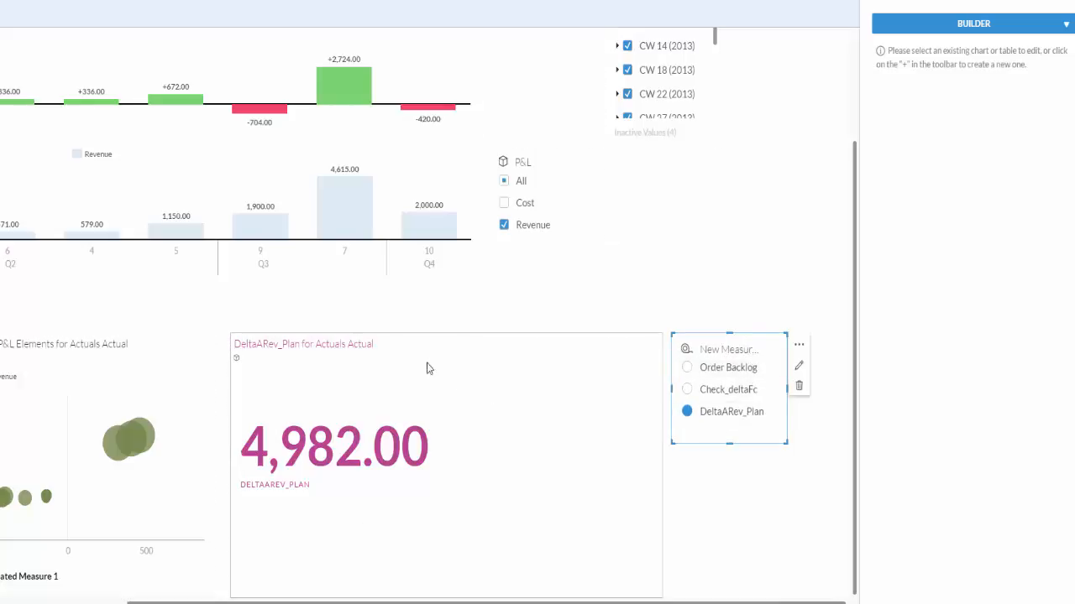
# Switch the measure input control through Check_deltaFc and Order Backlog, then back to DeltaARev_Plan.
pyautogui.click(686, 390)
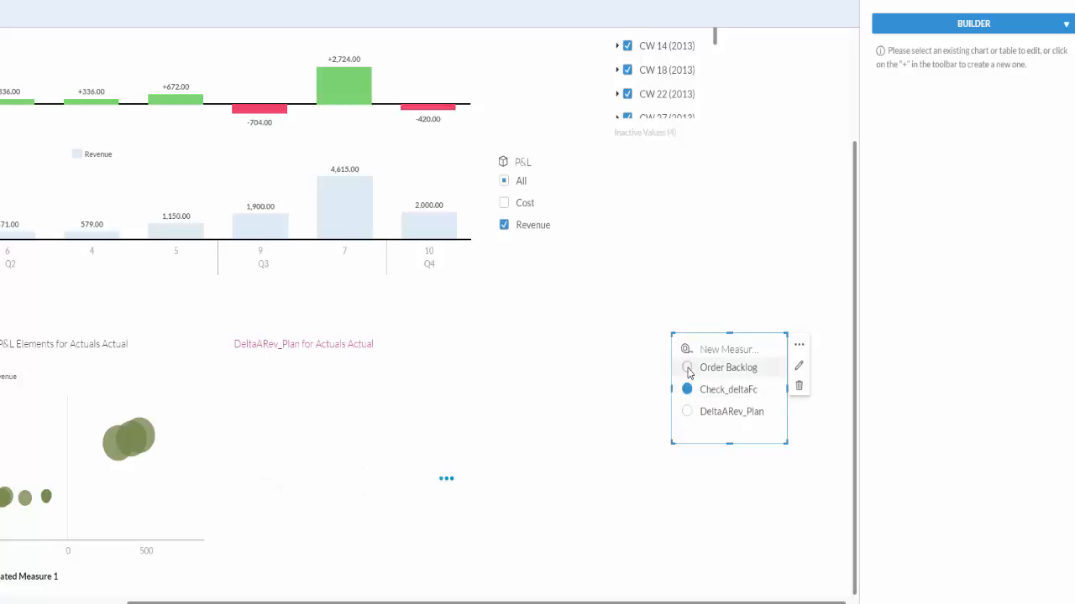
pyautogui.click(688, 369)
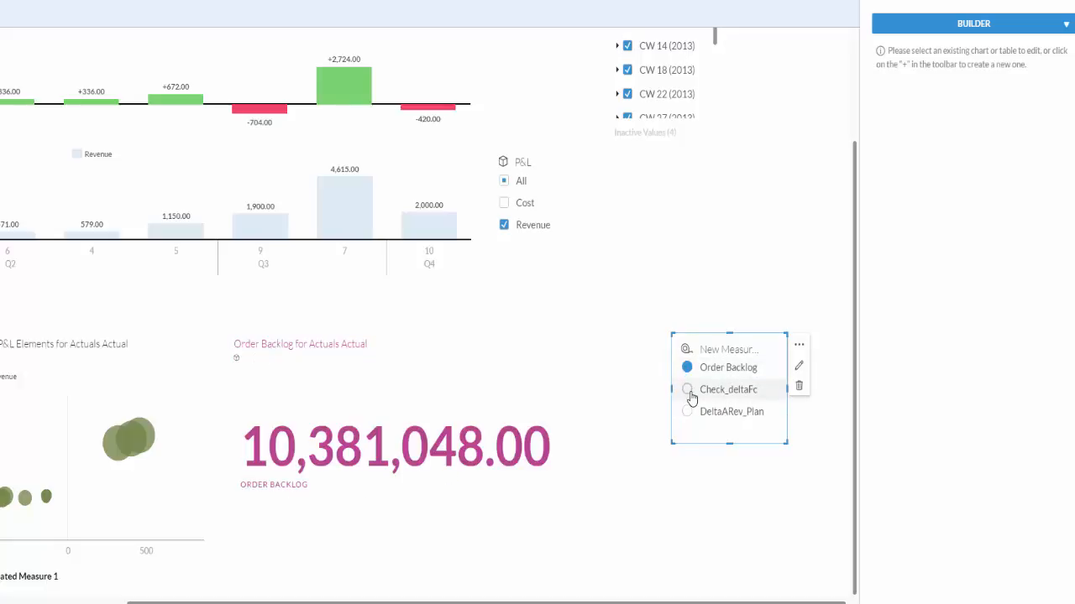
pyautogui.click(687, 390)
pyautogui.click(688, 412)
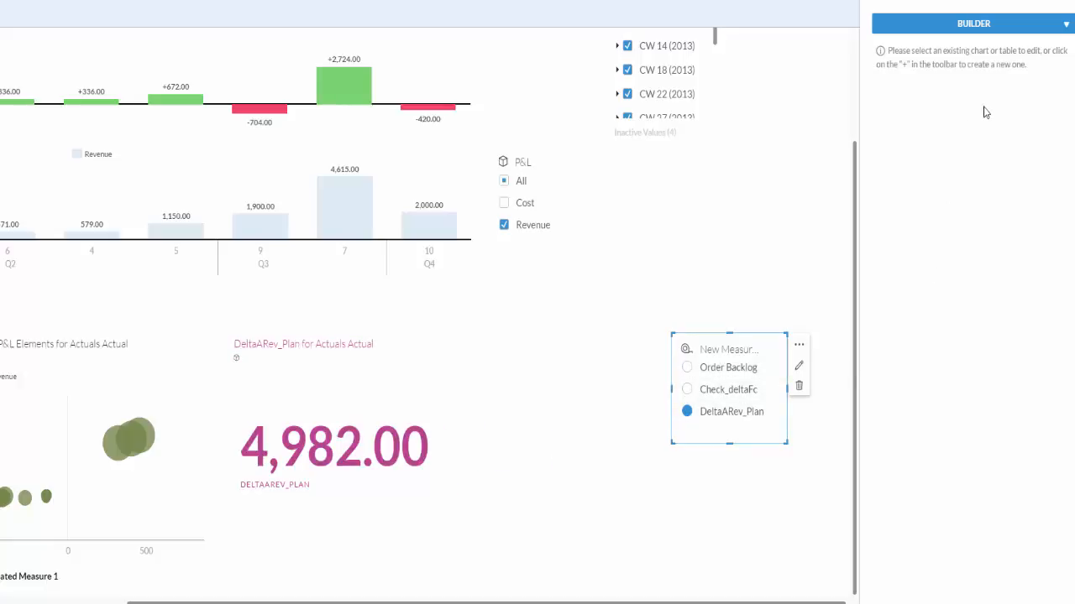
# Set the font color of all text in the numeric point chart to blue.
pyautogui.click(495, 406)
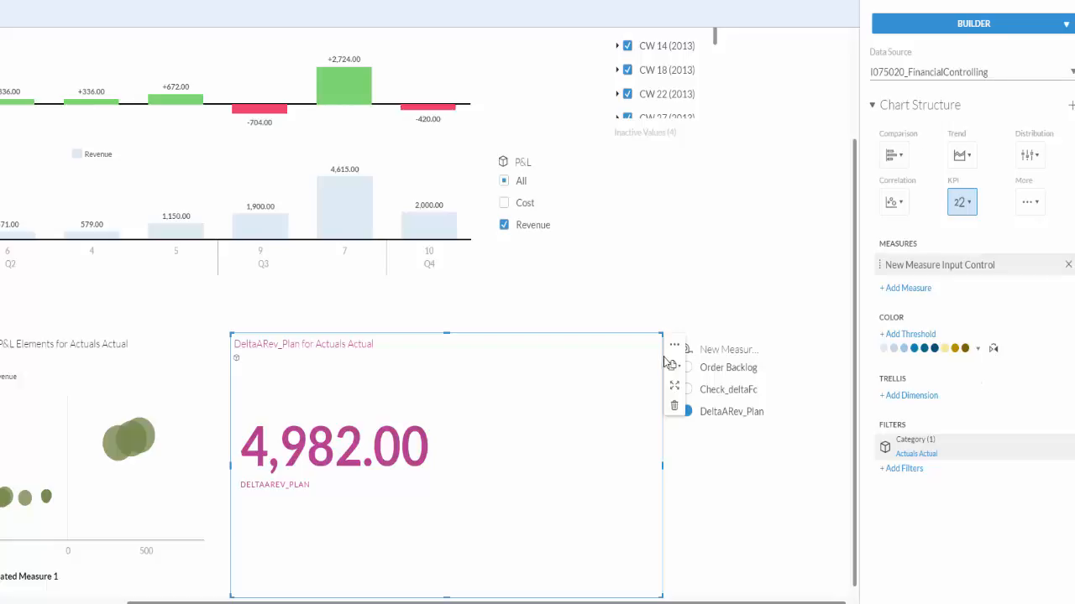
pyautogui.click(954, 32)
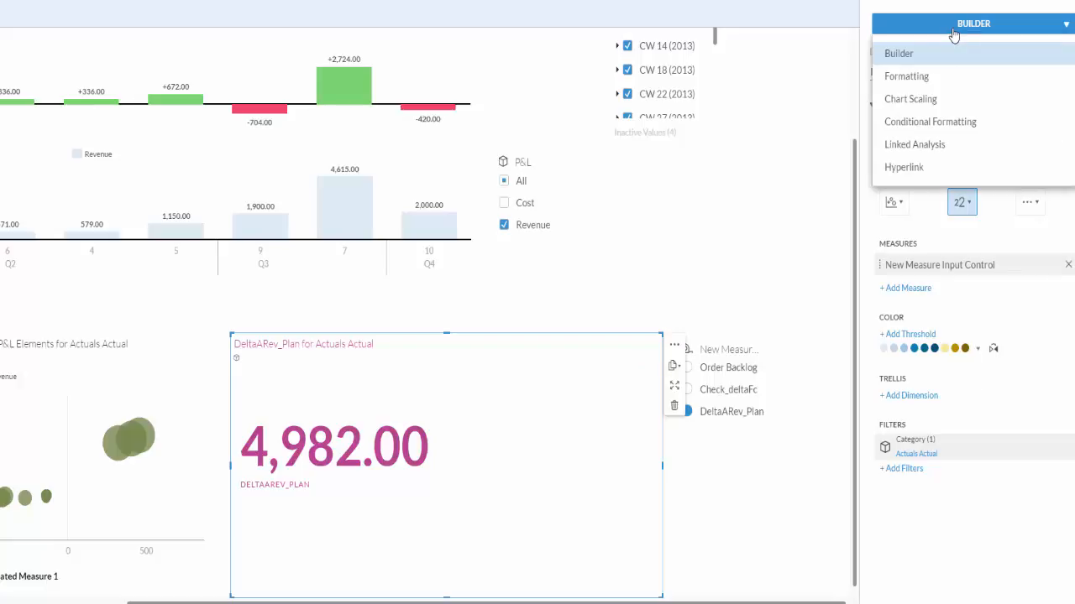
pyautogui.click(940, 77)
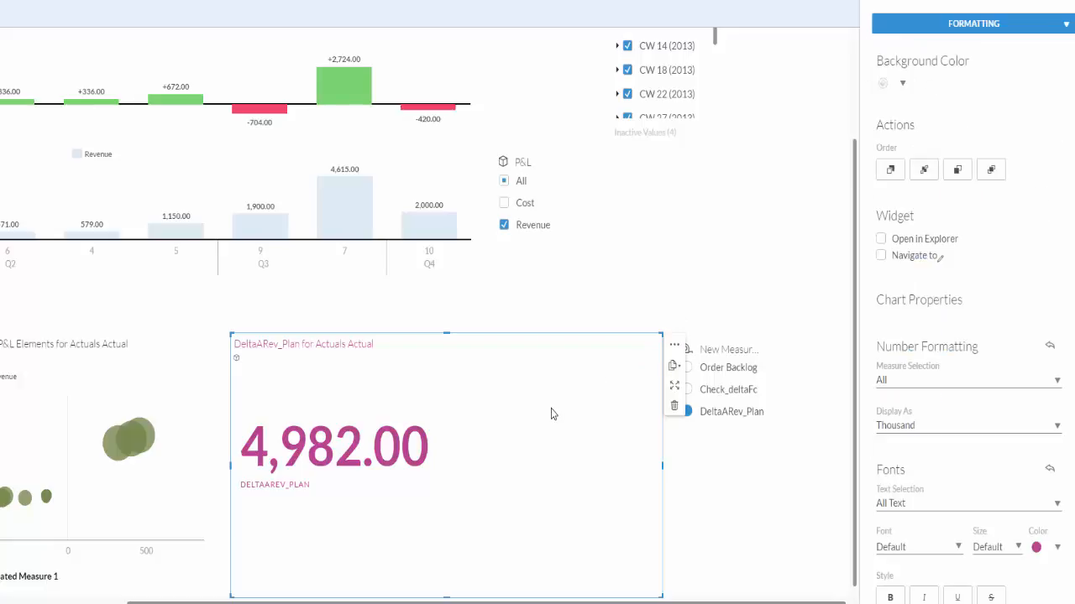
pyautogui.click(1059, 548)
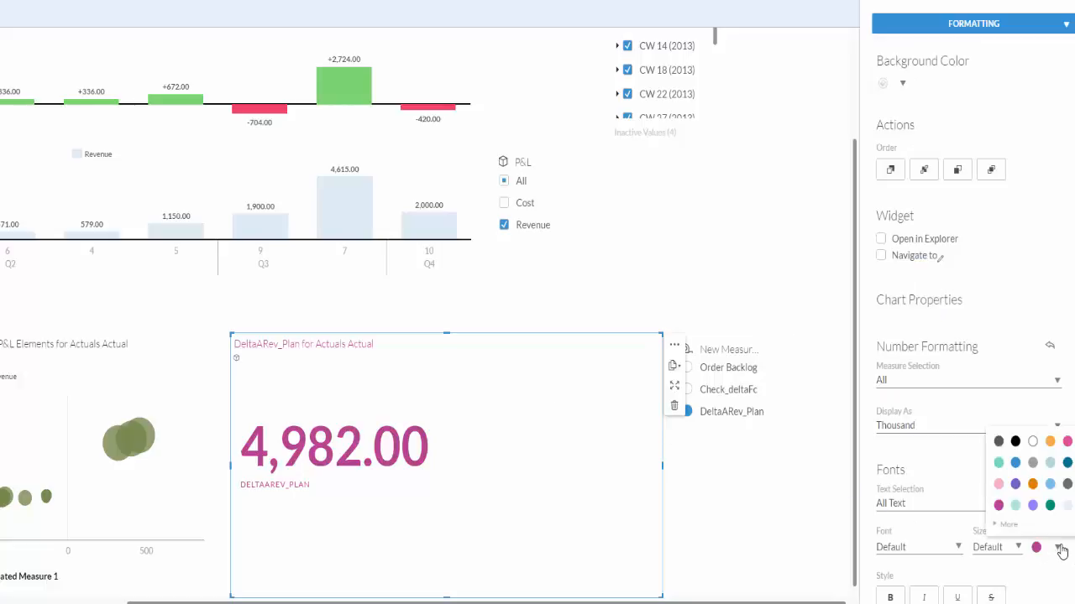
pyautogui.click(1017, 466)
pyautogui.click(708, 513)
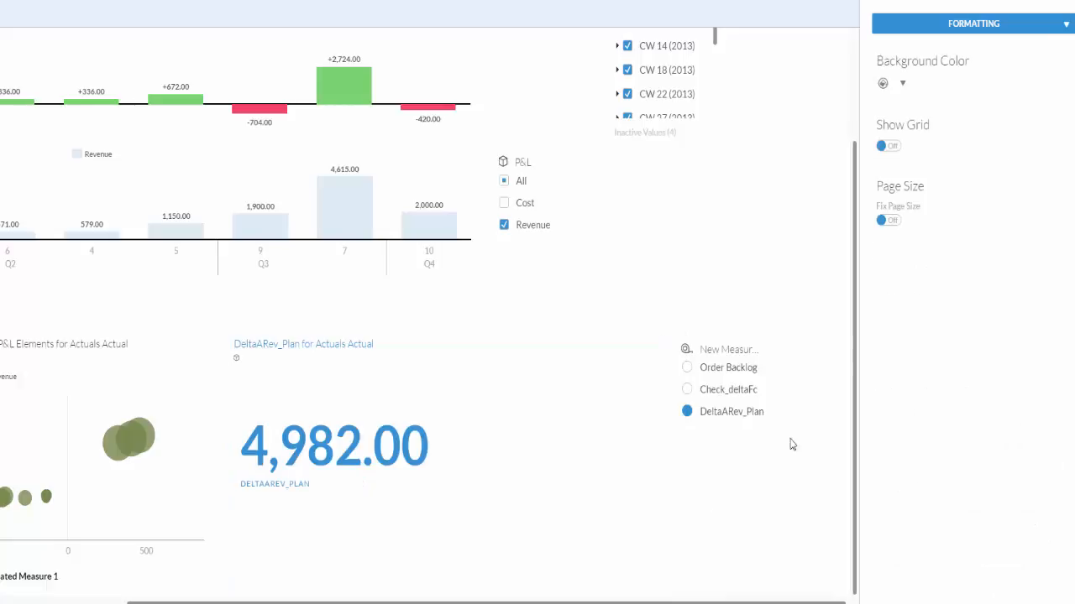
# Remove Calculated Measure 1 from the X-axis measures of the bubble chart.
pyautogui.click(513, 412)
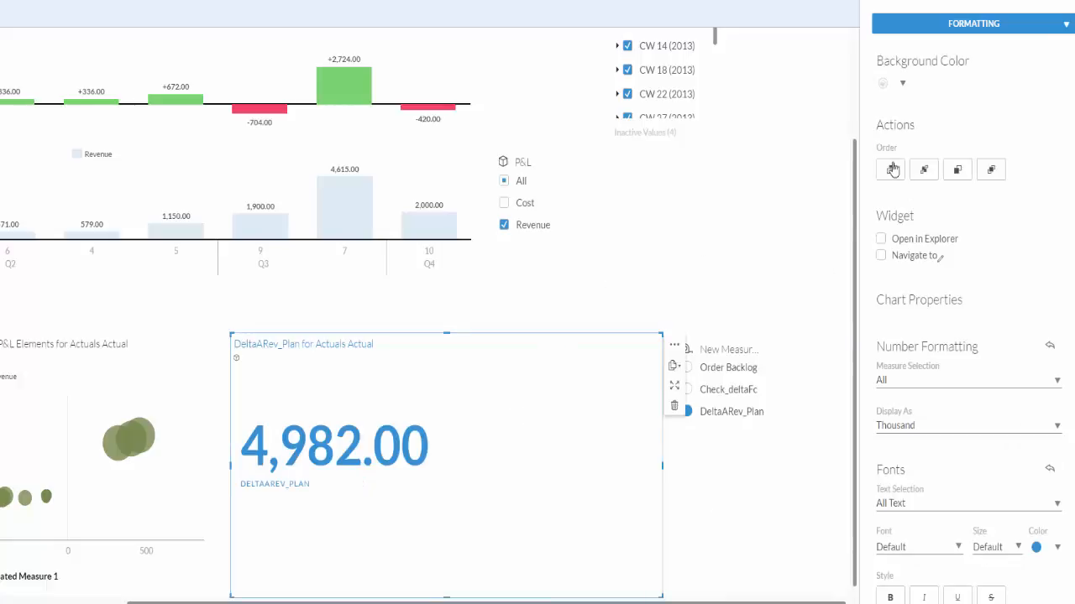
pyautogui.click(938, 34)
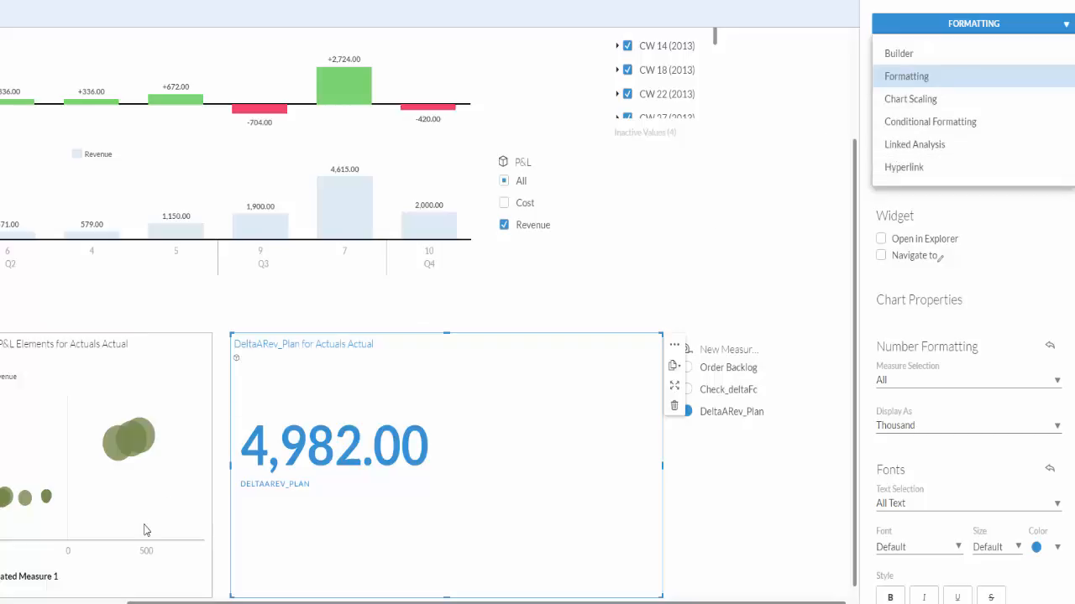
pyautogui.click(156, 501)
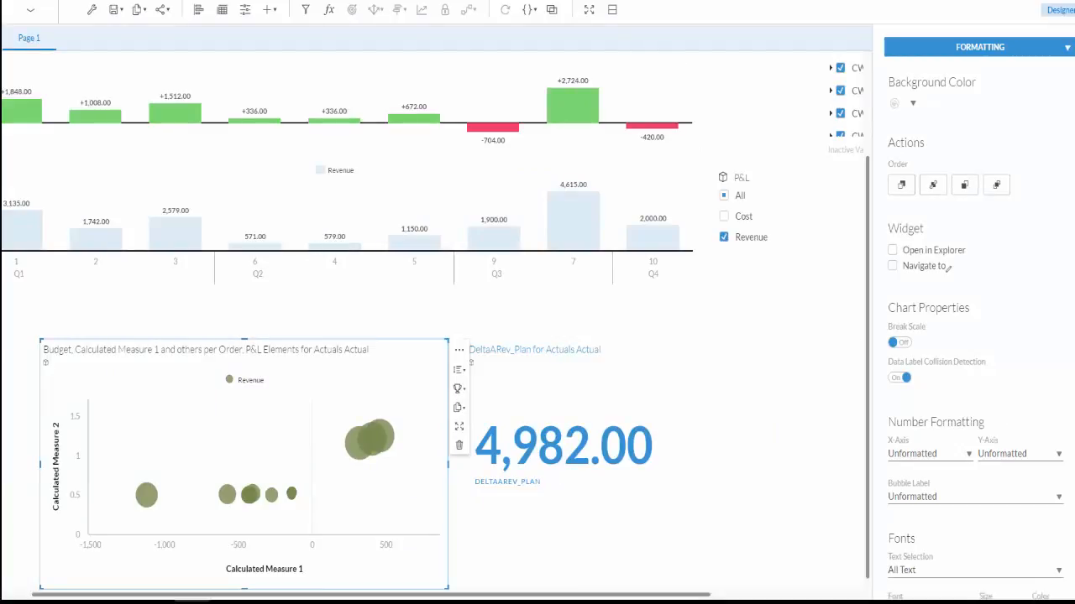
pyautogui.scroll(-2, 974, 336)
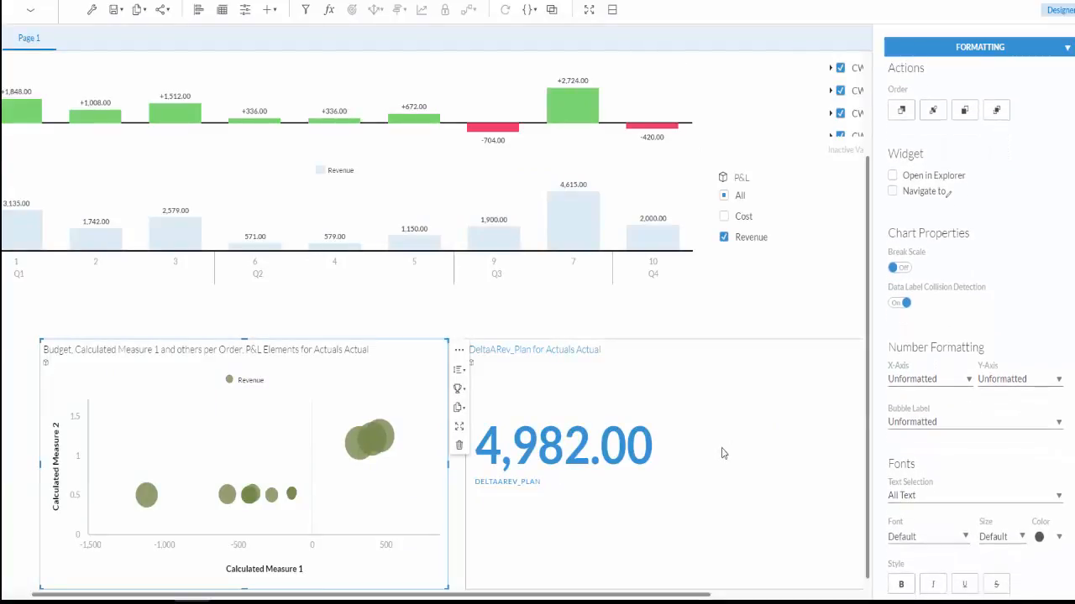
pyautogui.click(1003, 50)
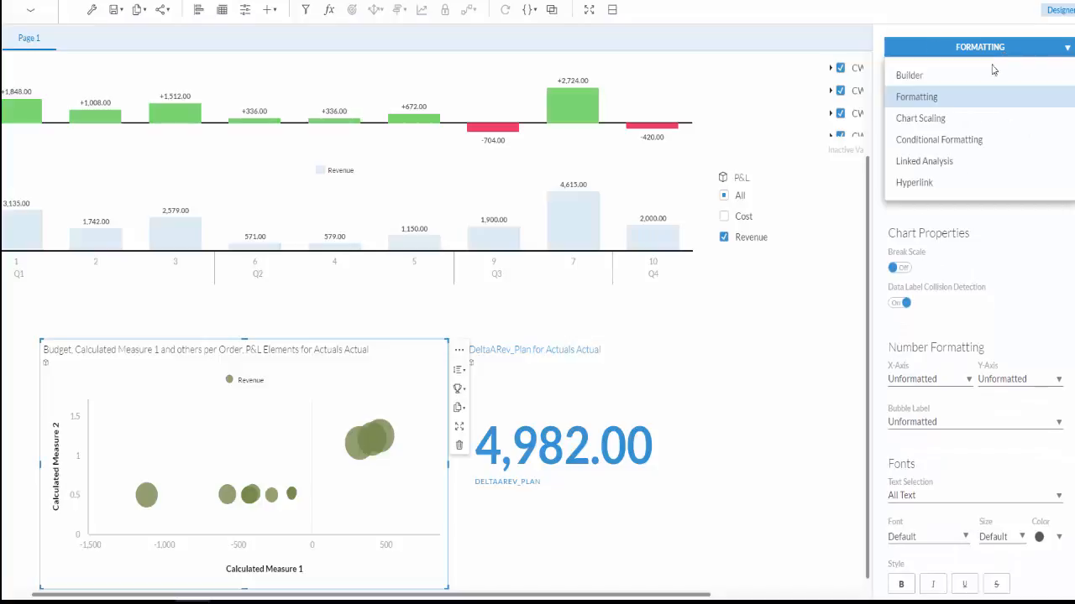
pyautogui.click(908, 74)
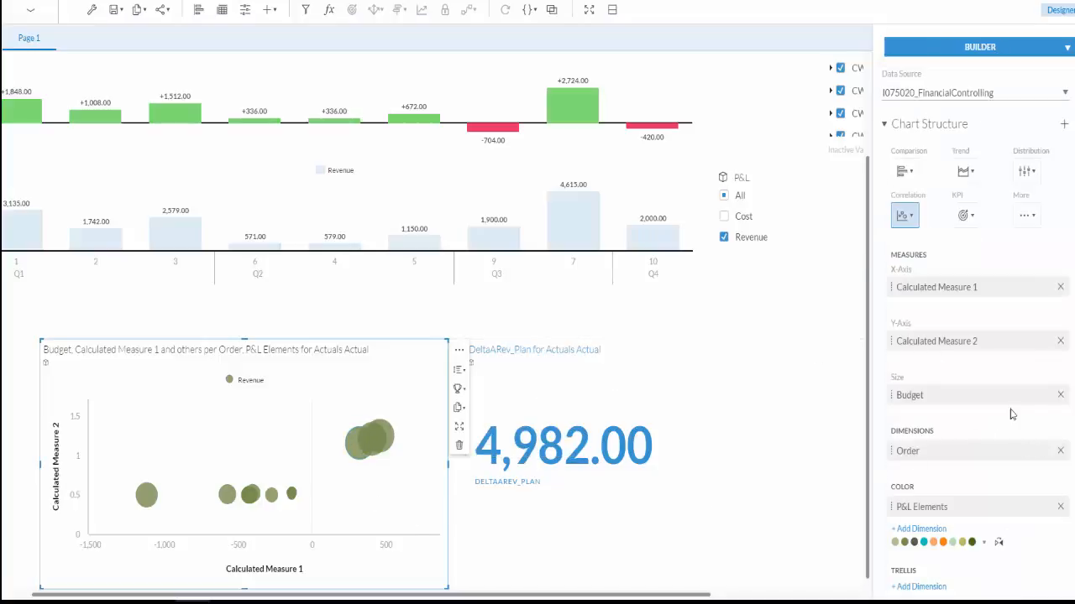
pyautogui.scroll(-3, 979, 336)
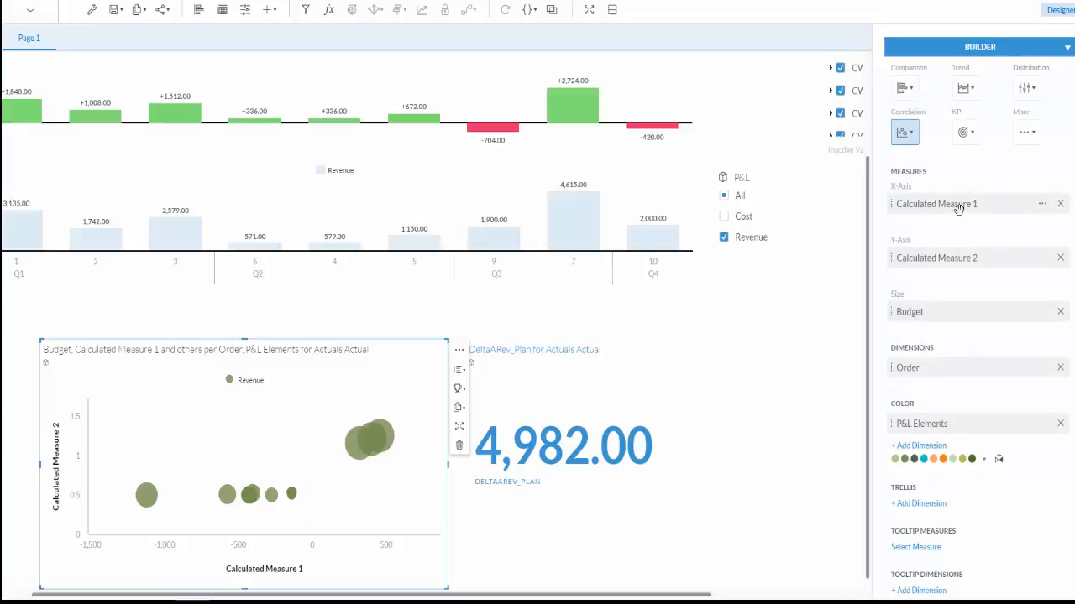
pyautogui.click(1061, 205)
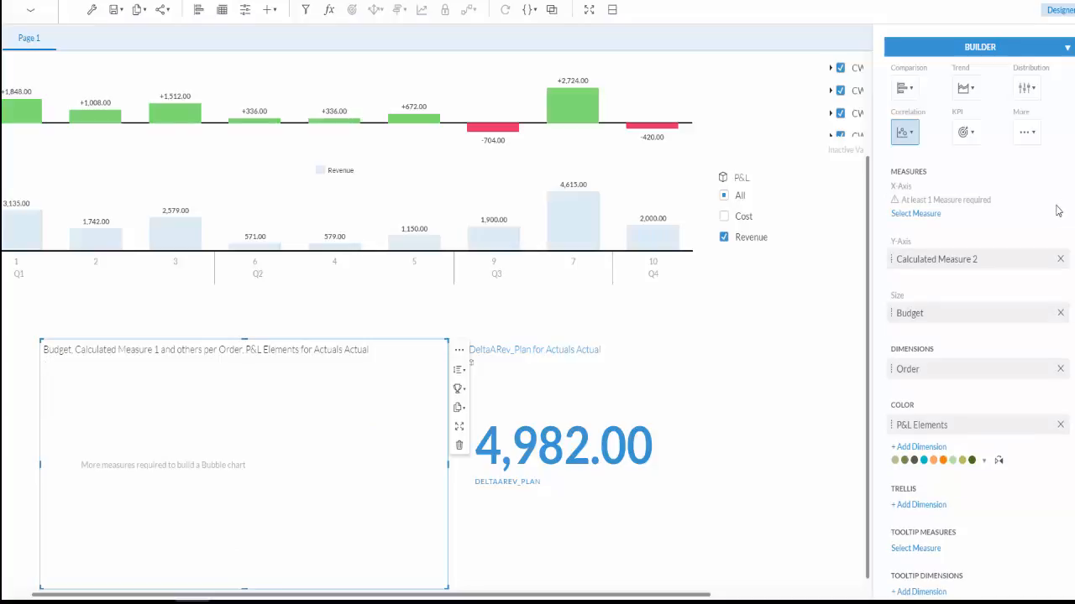
# Start a new calculated measure for the bubble chart's X-axis and name it sample.
pyautogui.click(932, 217)
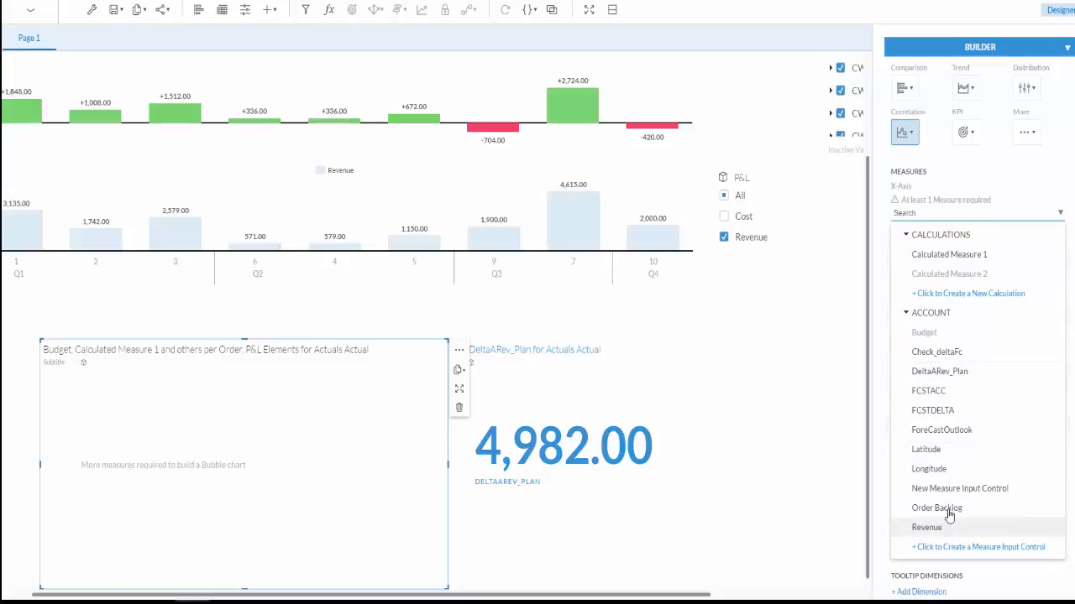
pyautogui.click(978, 294)
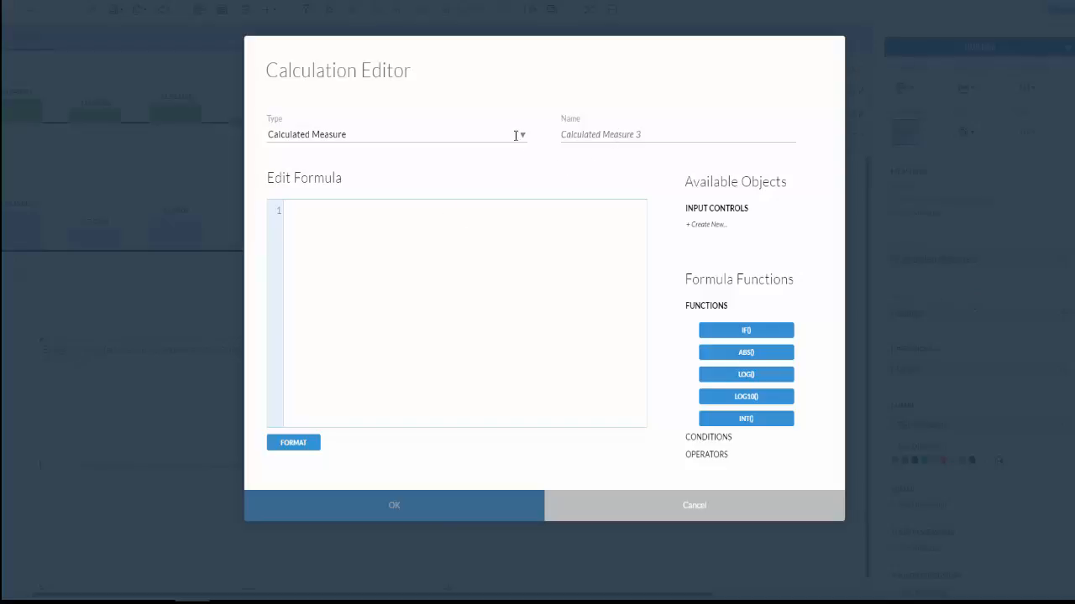
pyautogui.click(596, 139)
pyautogui.write('sample')
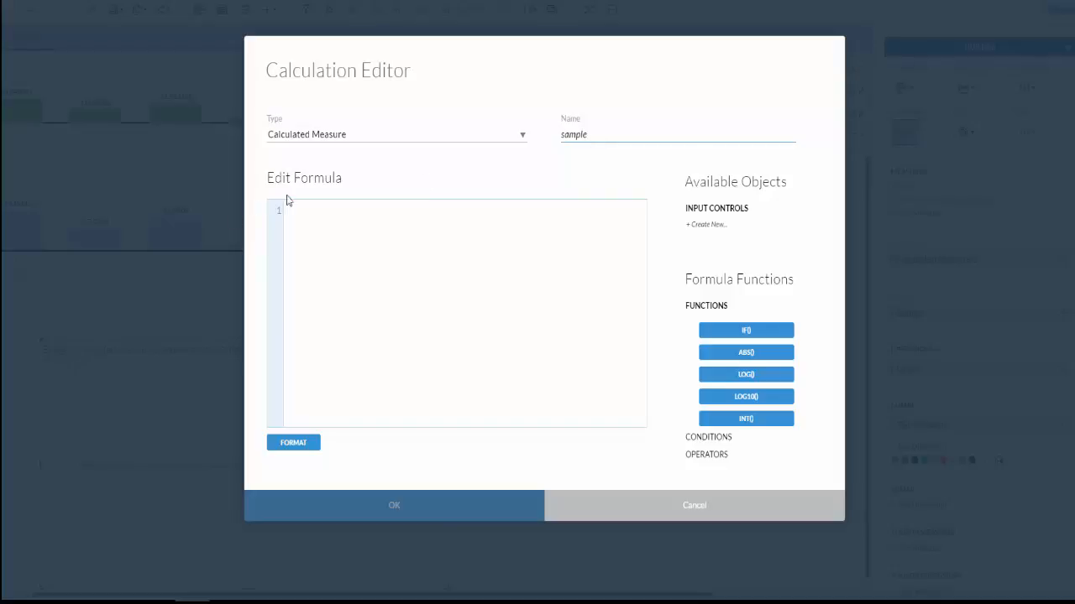
# Define the sample measure's formula as Budget minus Revenue minus Calculated Measure 1 and save the calculation.
pyautogui.click(310, 215)
pyautogui.write('[')
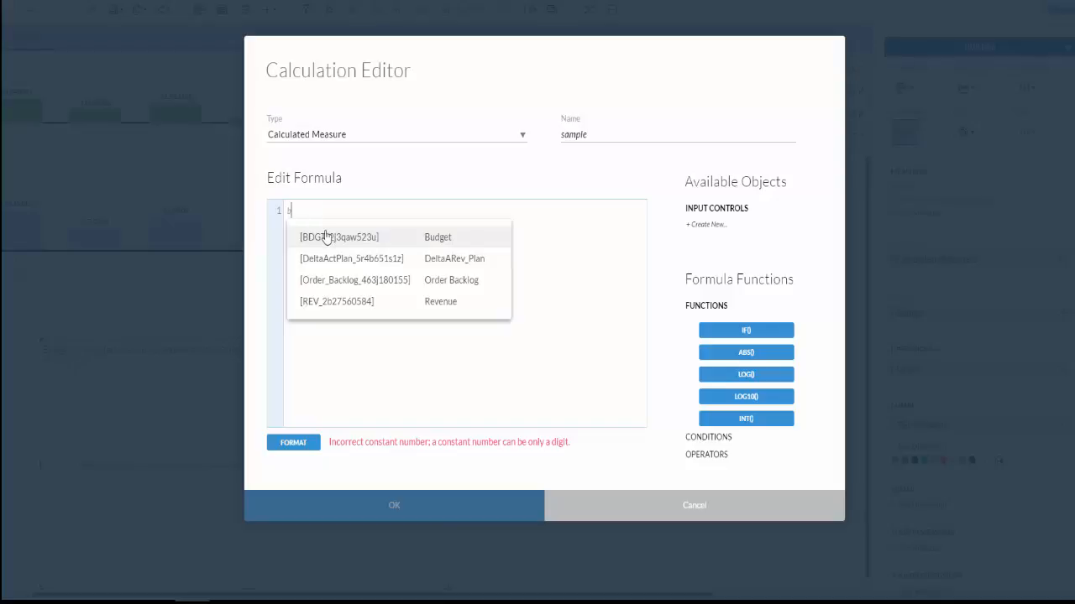
pyautogui.click(326, 236)
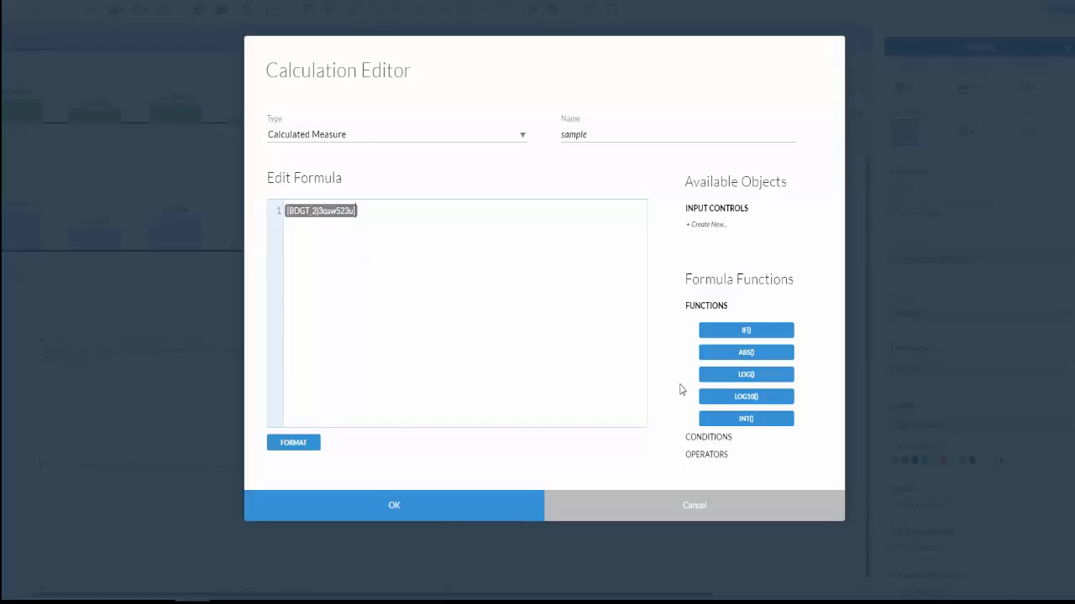
pyautogui.click(705, 455)
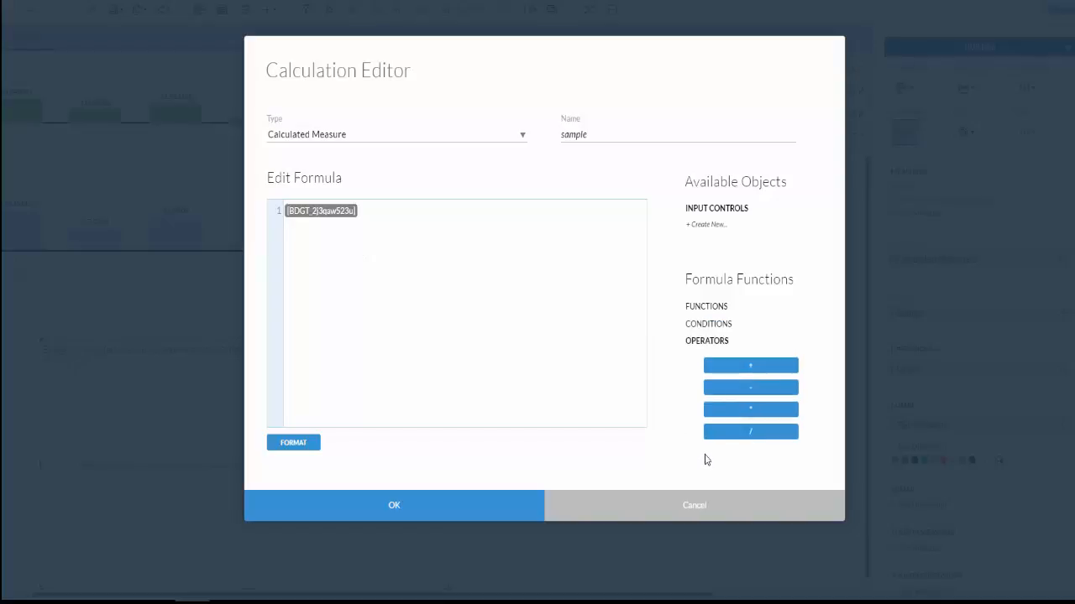
pyautogui.click(752, 388)
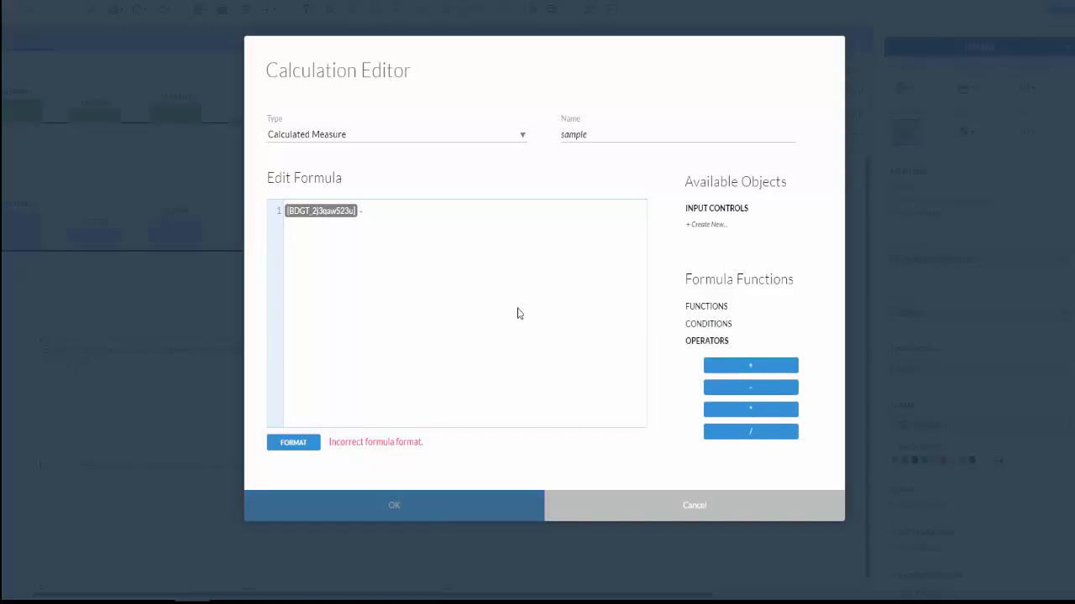
pyautogui.write('r')
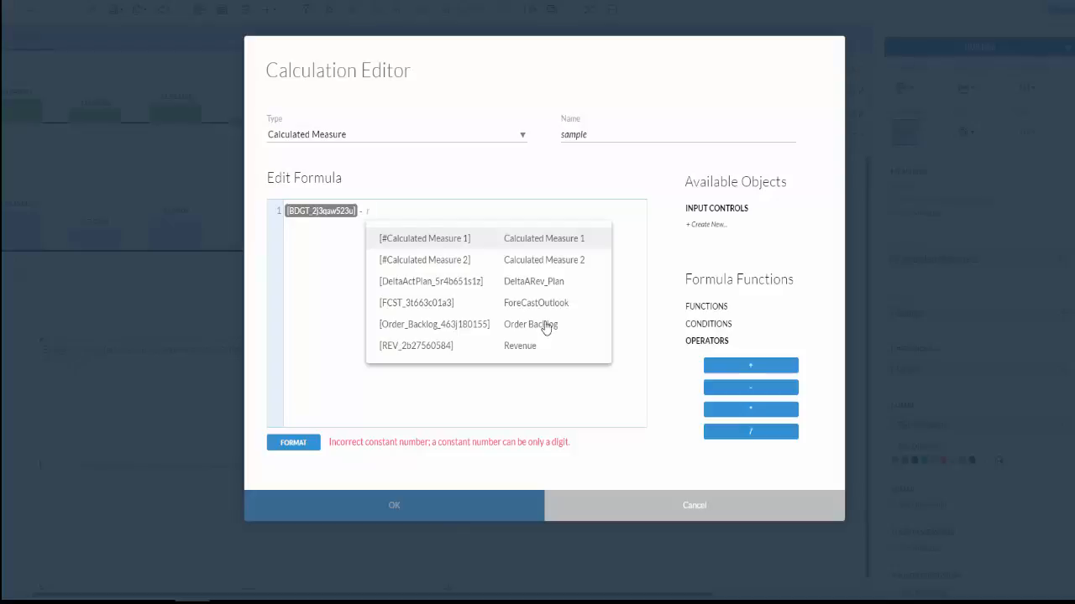
pyautogui.click(426, 357)
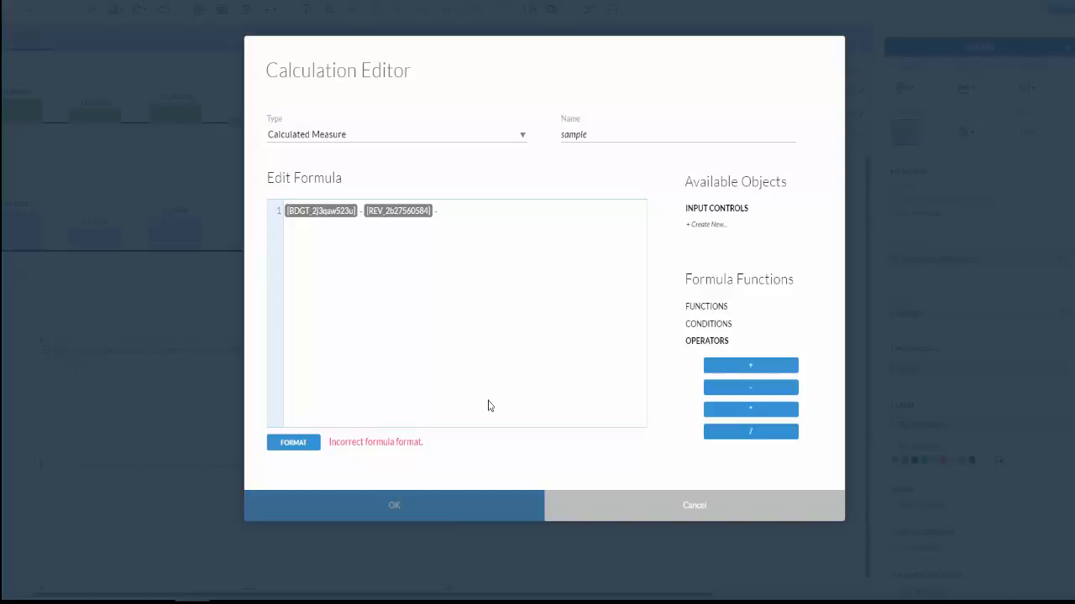
pyautogui.write('- r')
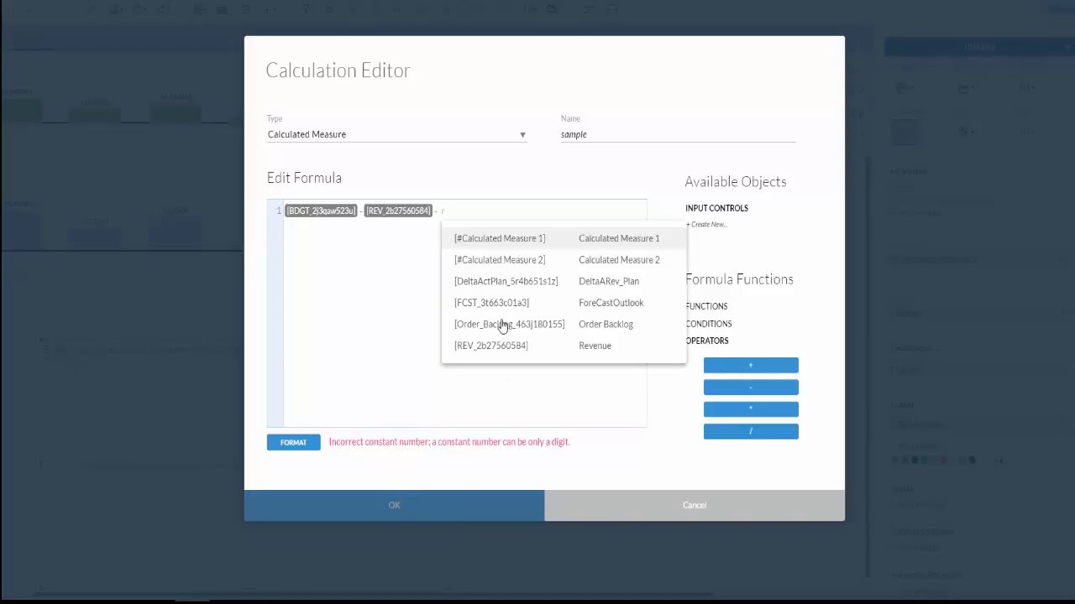
pyautogui.click(517, 241)
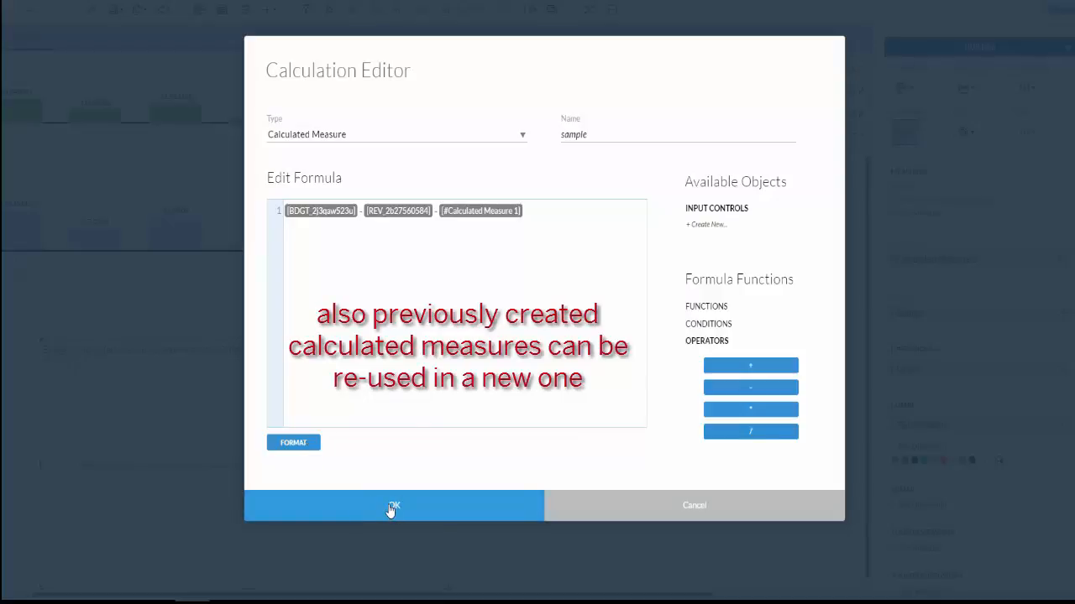
pyautogui.click(391, 507)
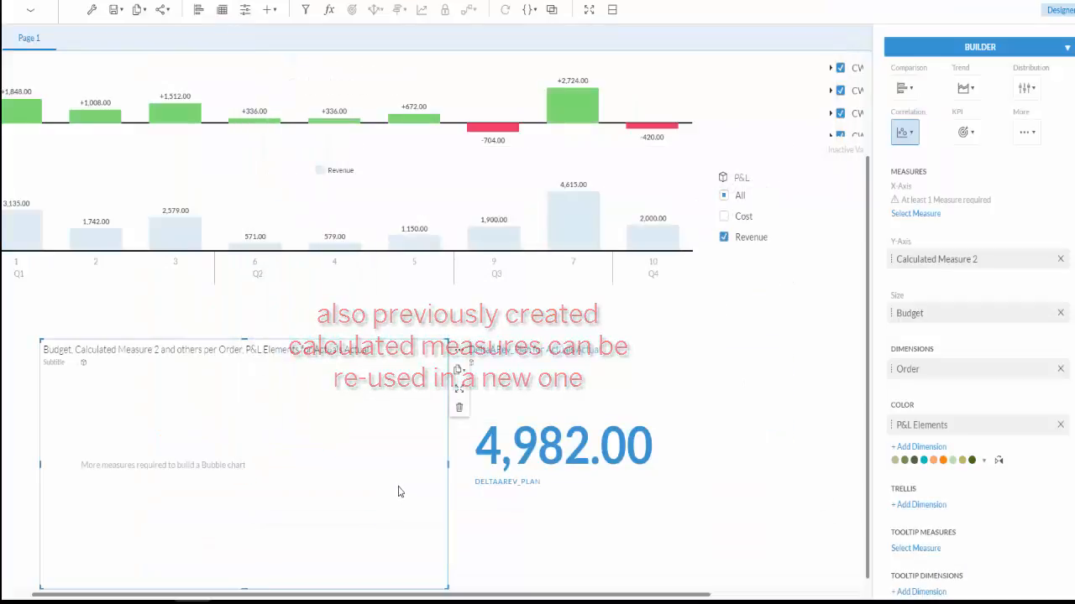